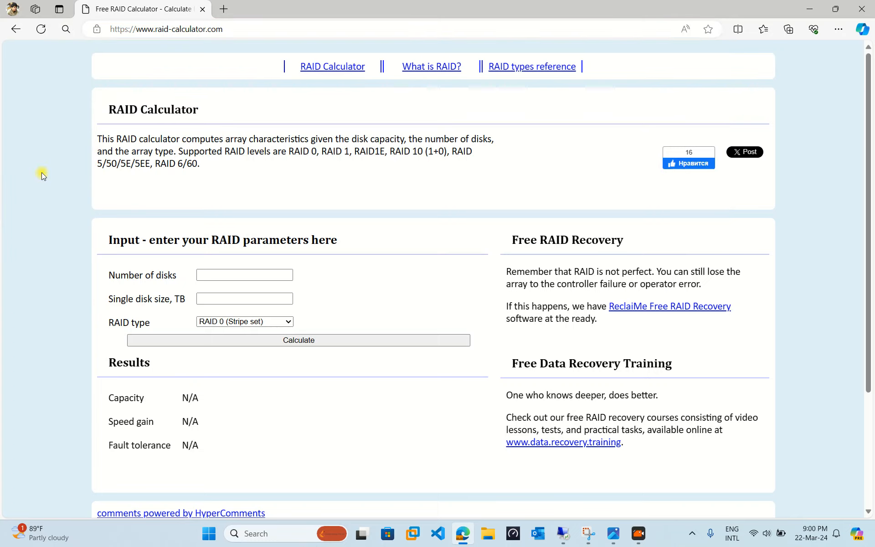
Step: Set the number of disks to 3 and the single disk size to 10 TB in the RAID parameters
left_click(220, 204)
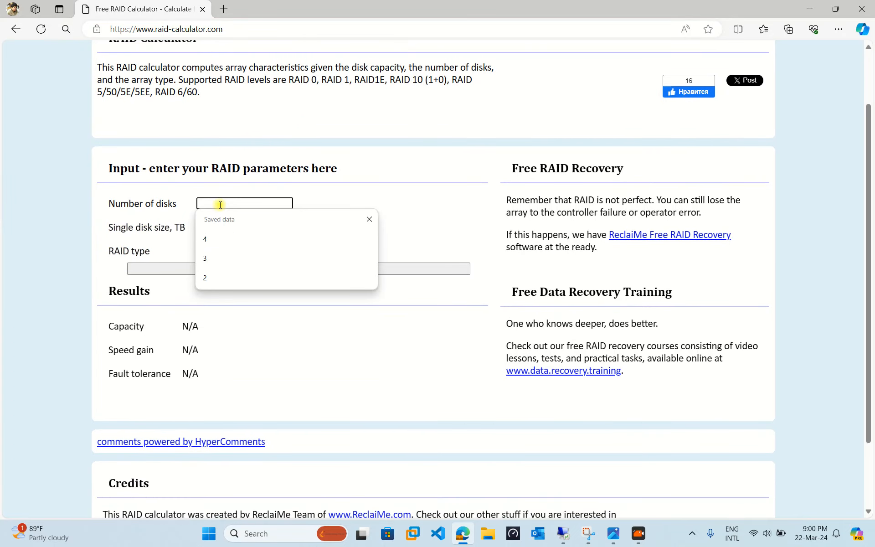
type("3")
left_click(240, 227)
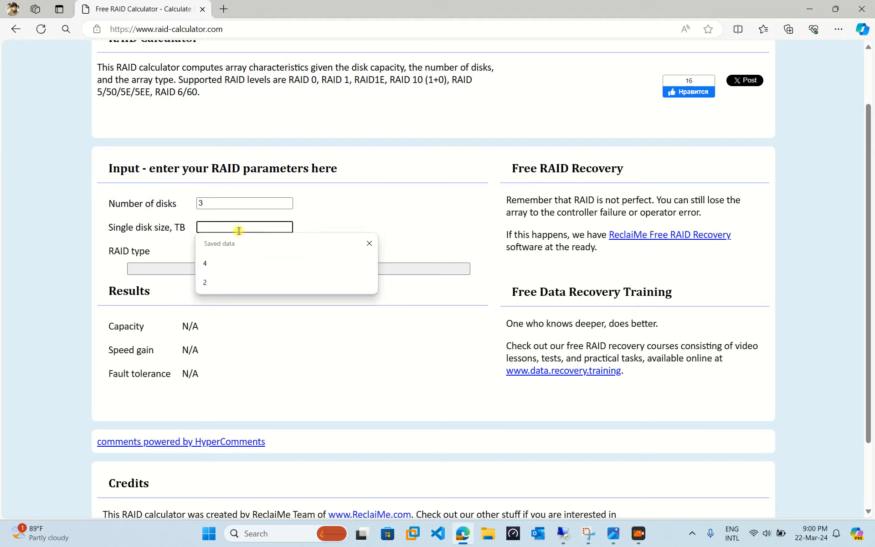
left_click(198, 203)
left_click(218, 226)
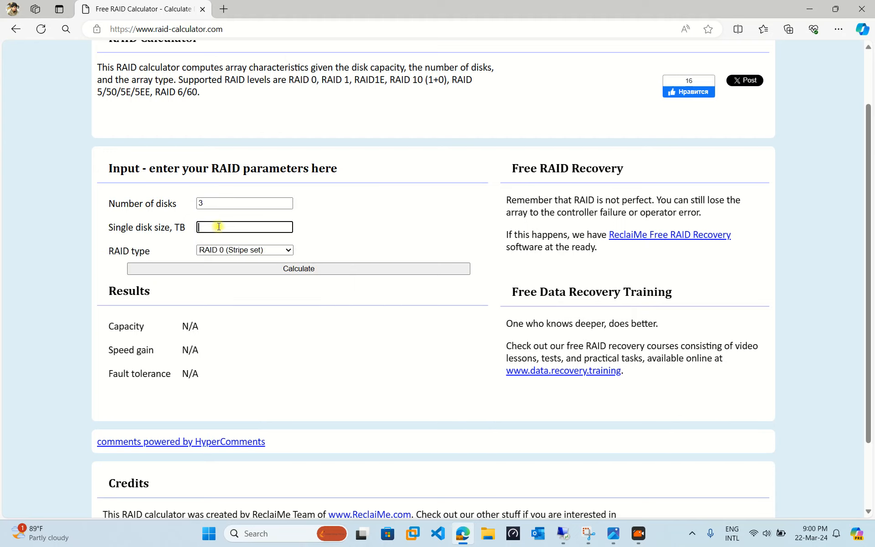
type("10")
Step: Choose RAID 1 (Mirror) as the RAID type and calculate the array
left_click(266, 250)
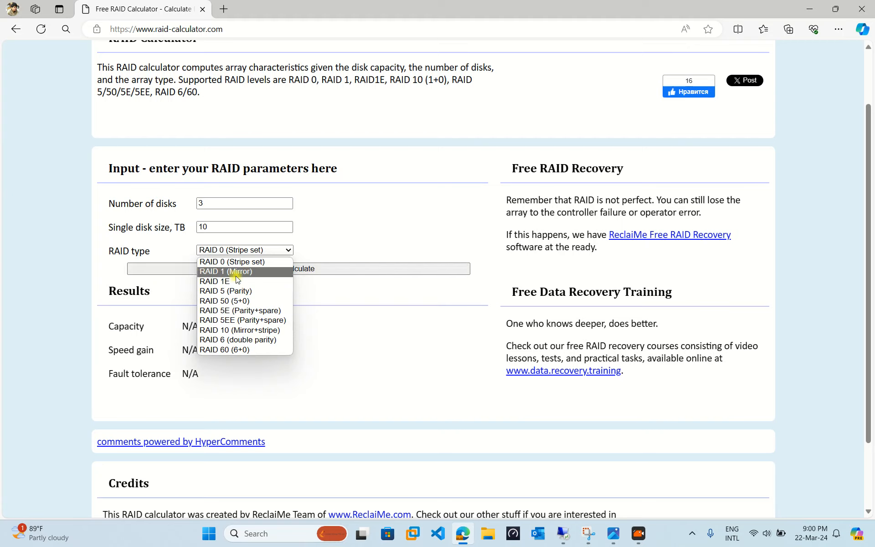
left_click(269, 271)
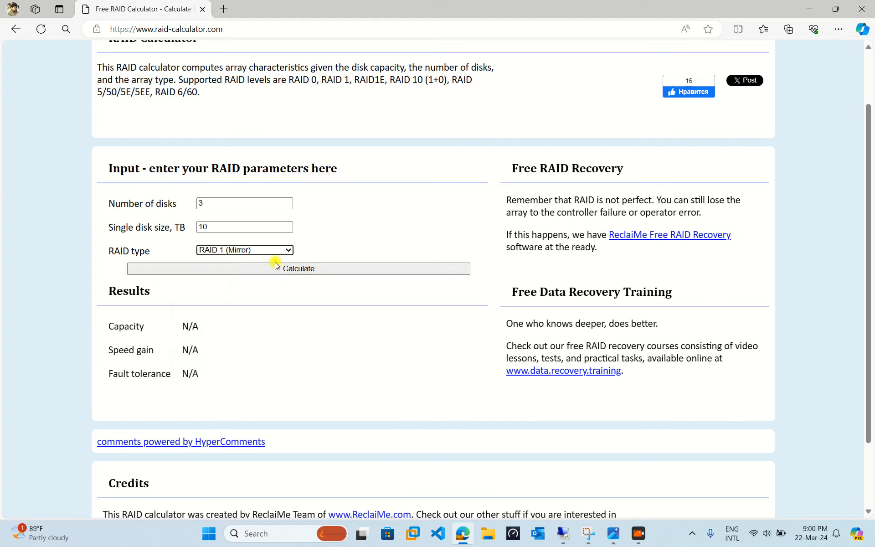
left_click(302, 272)
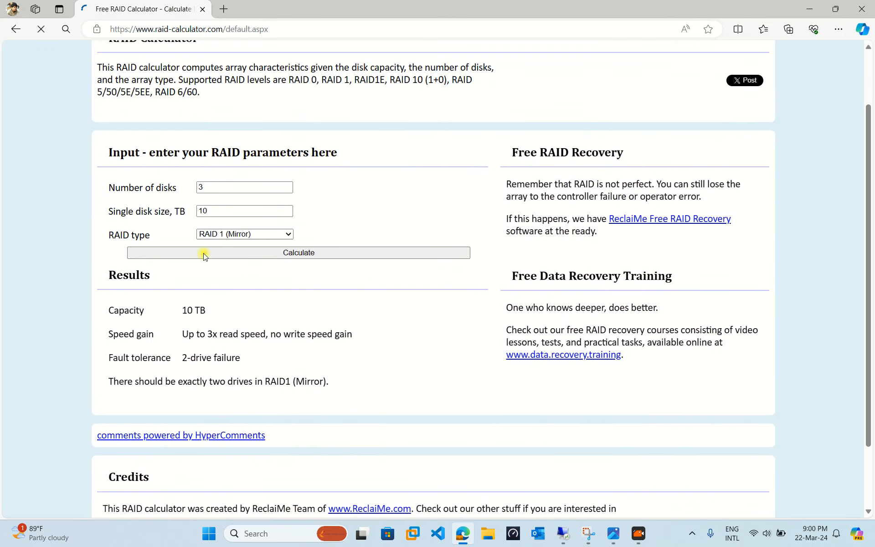
Step: Examine the disk count, disk size, resulting capacity and fault tolerance of the three-disk RAID 1 array
left_click(205, 187)
left_click_drag(210, 187, 158, 192)
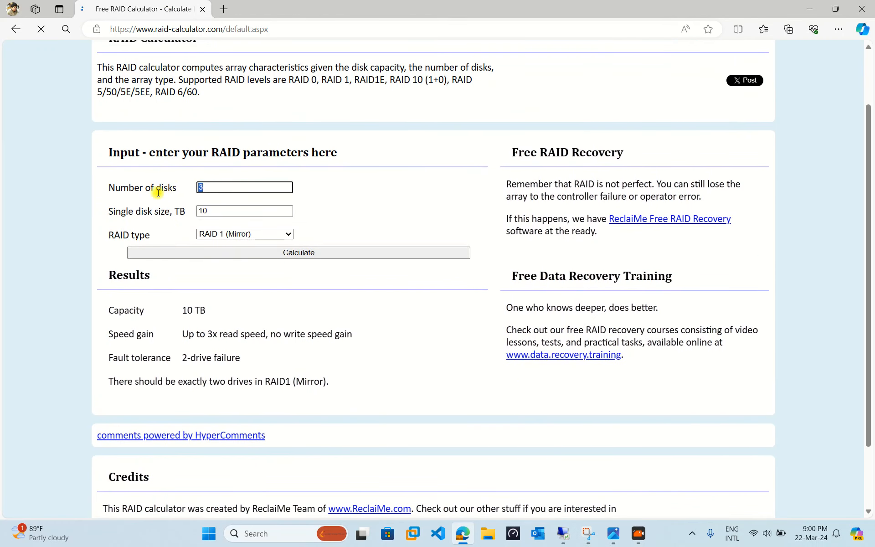
scroll(201, 215, "down", 1)
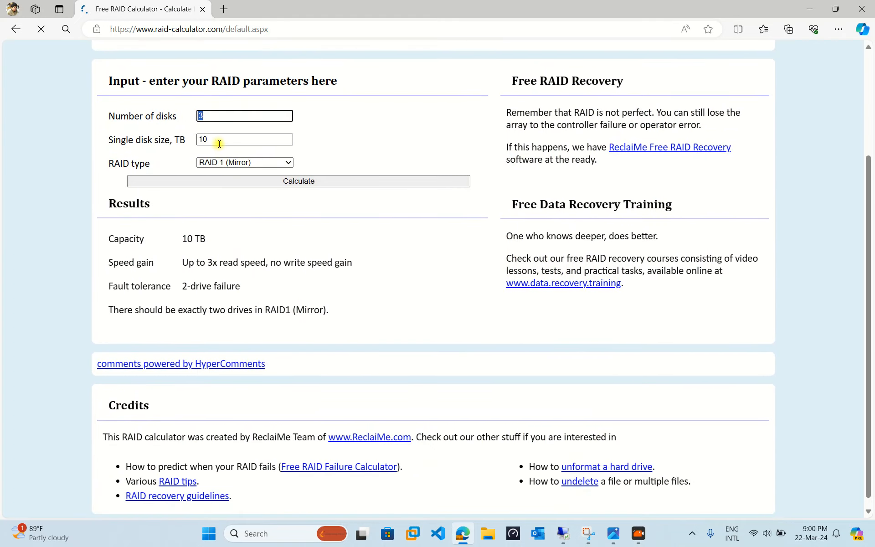
left_click_drag(220, 144, 180, 139)
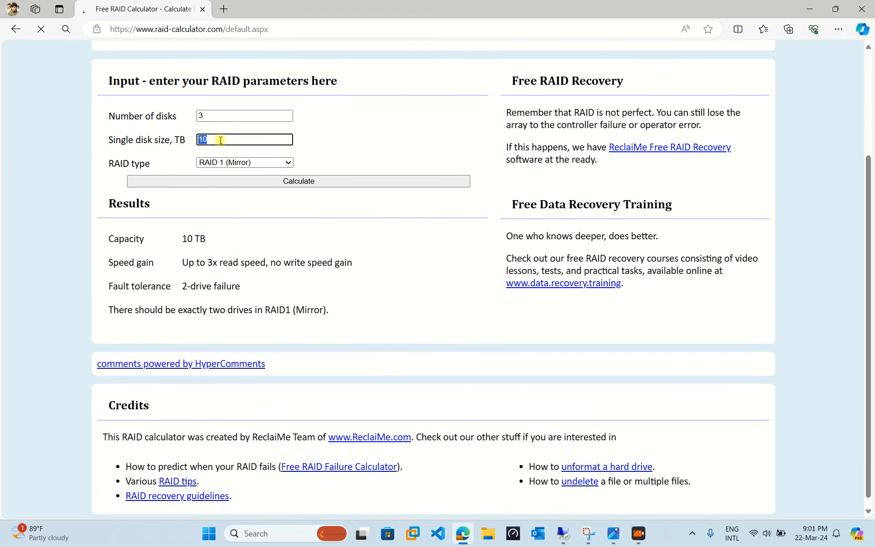
left_click_drag(103, 241, 205, 239)
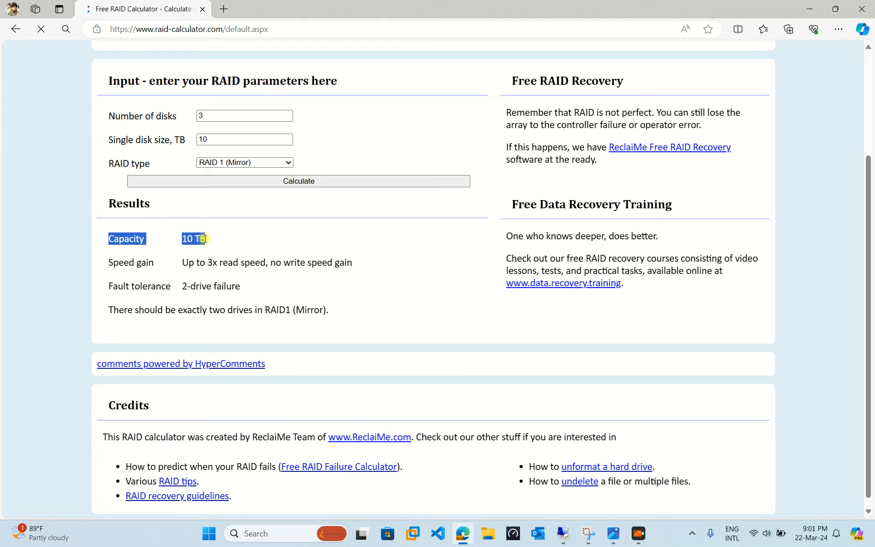
left_click(189, 266)
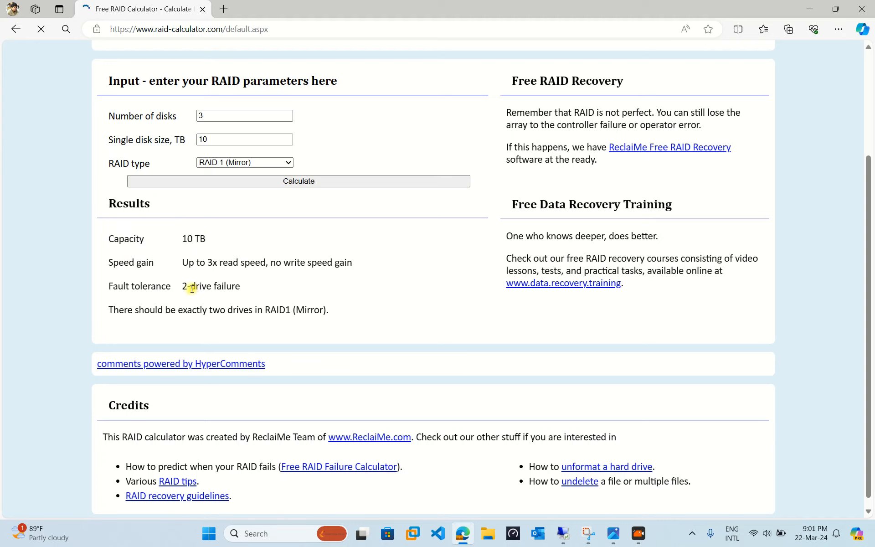
left_click_drag(182, 287, 239, 286)
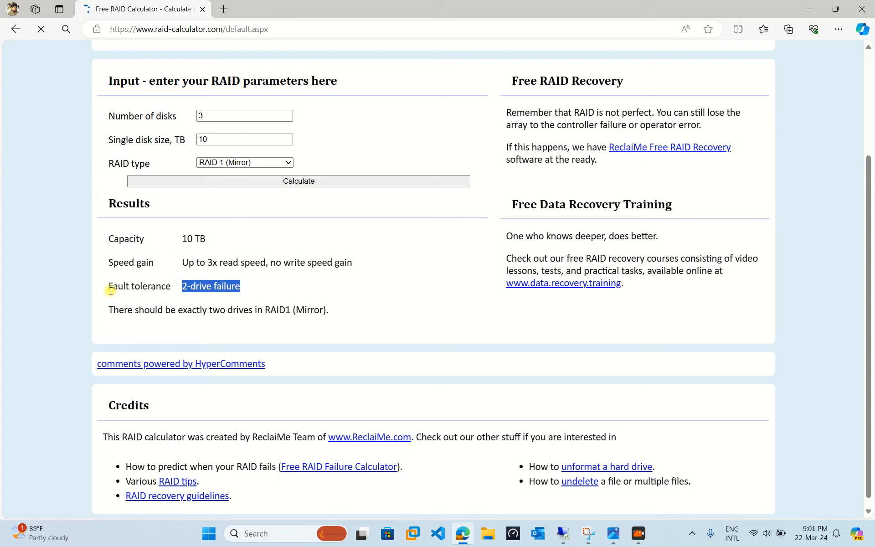
left_click_drag(109, 290, 174, 286)
left_click(219, 300)
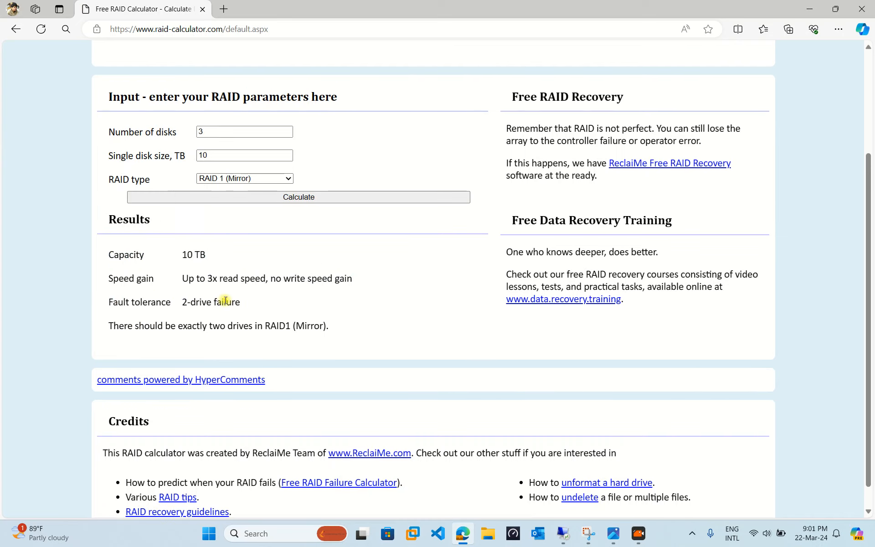
scroll(228, 228, "up", 2)
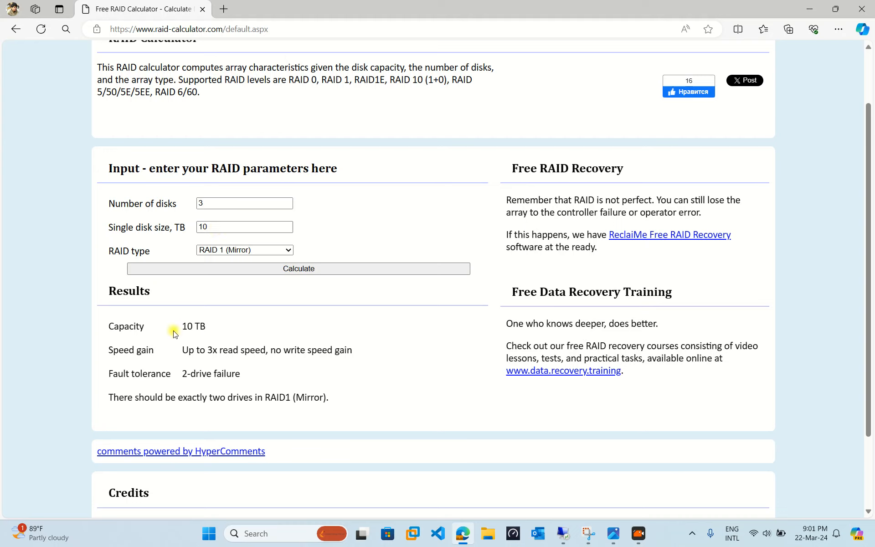
left_click_drag(181, 326, 204, 325)
scroll(201, 356, "down", 1)
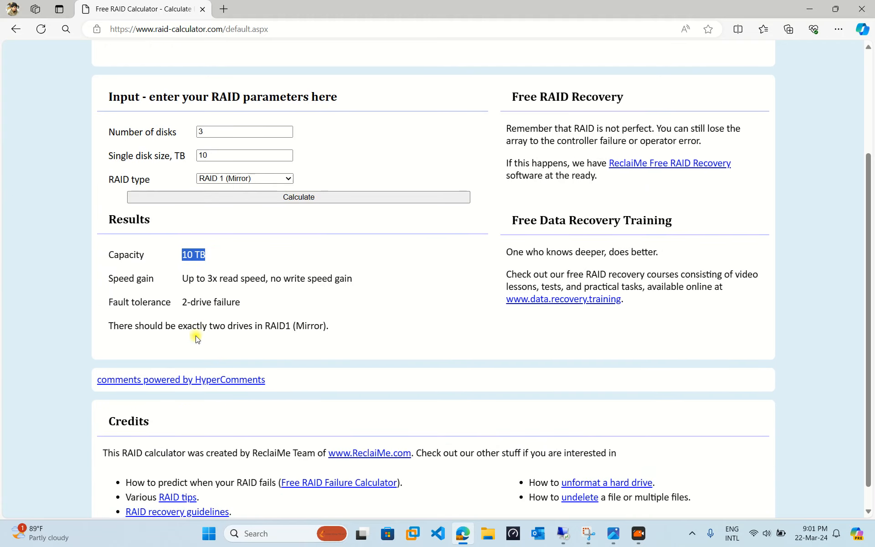
left_click_drag(181, 302, 242, 303)
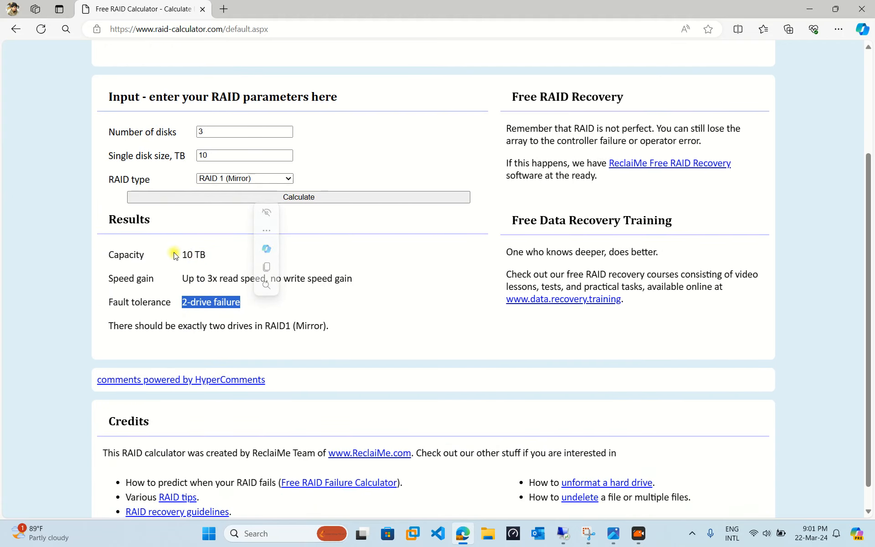
left_click_drag(183, 256, 209, 257)
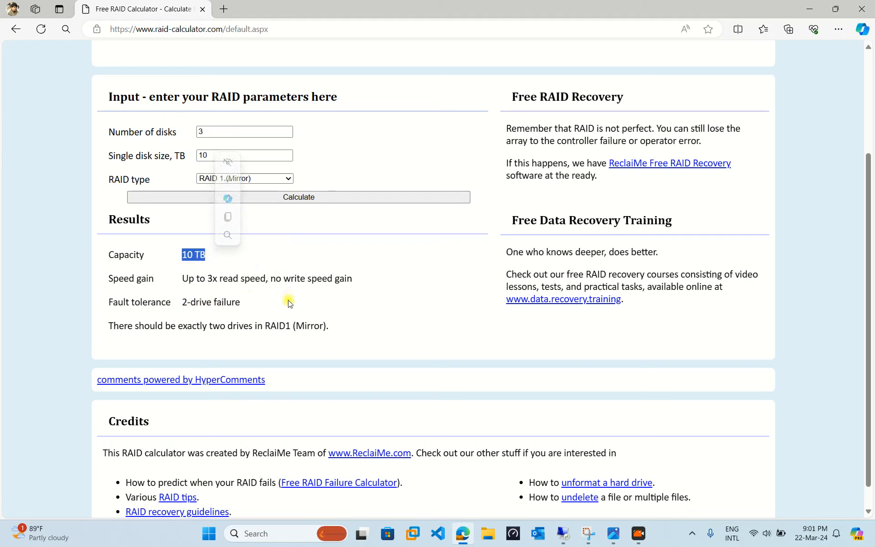
Step: Change the number of disks to 2, recalculate the RAID 1 array and check its capacity and fault tolerance
scroll(234, 313, "up", 1)
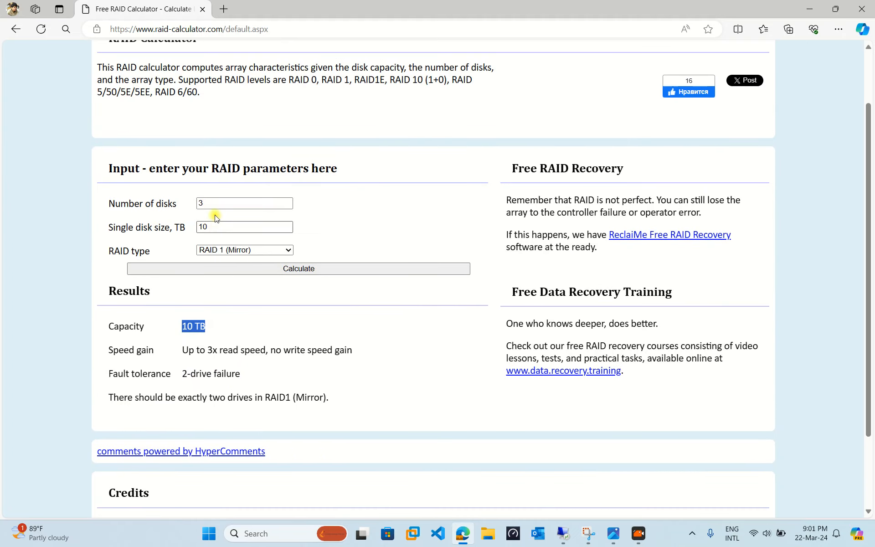
double_click(201, 203)
type("2")
left_click(297, 269)
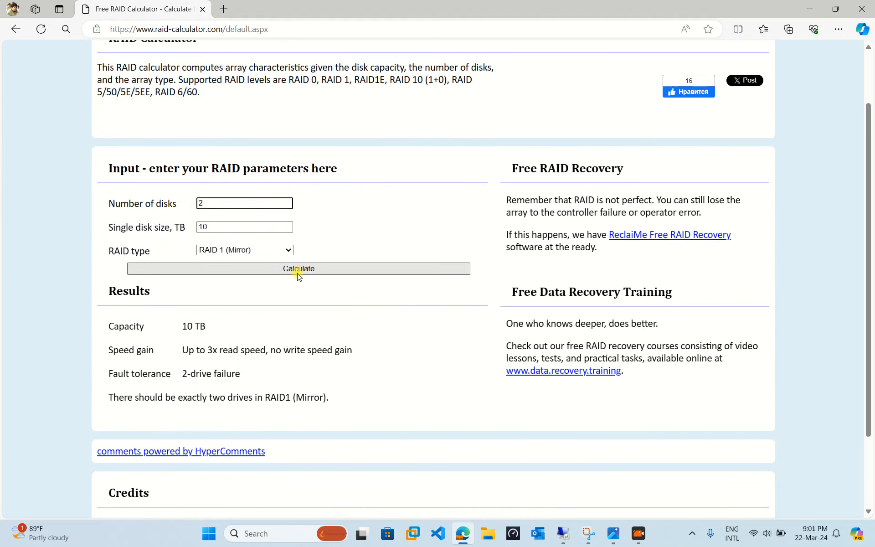
scroll(280, 273, "down", 1)
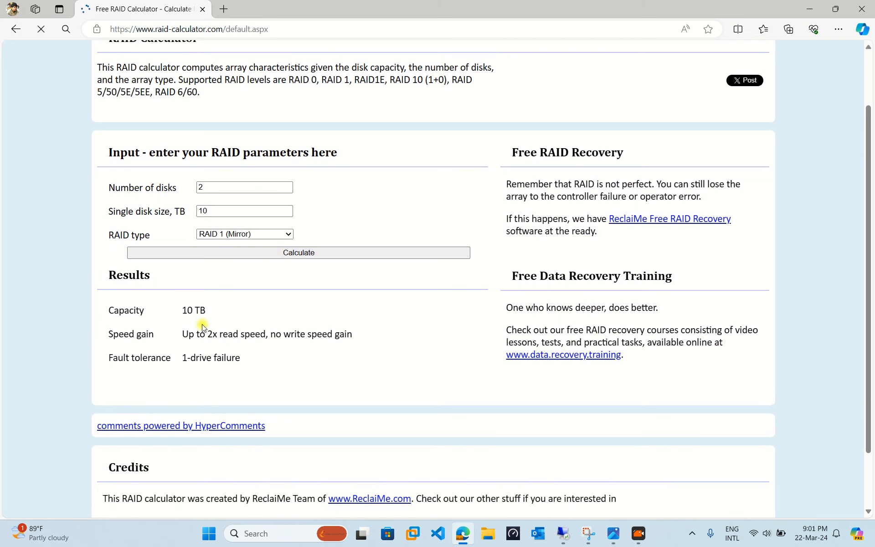
left_click_drag(182, 311, 206, 314)
scroll(196, 307, "down", 1)
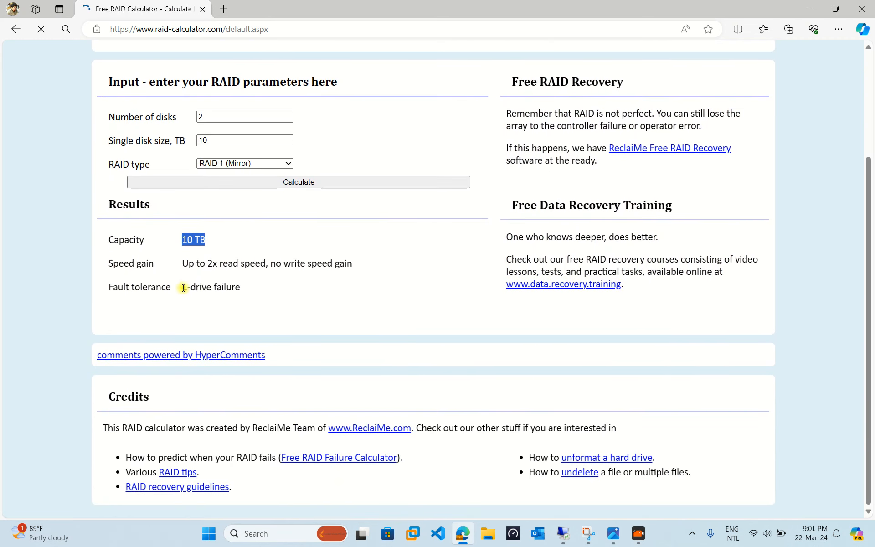
left_click_drag(183, 291, 252, 289)
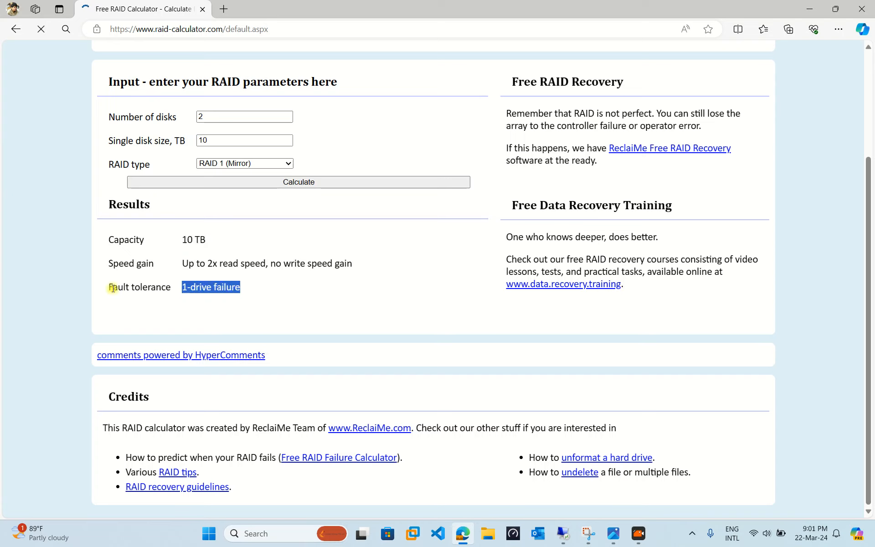
left_click(269, 299)
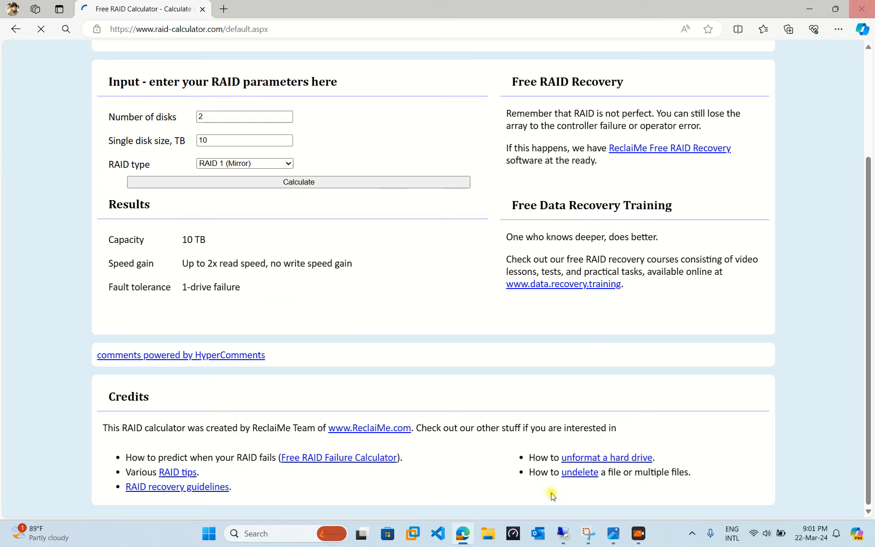
Step: Switch to the 192.168.100.20 Remote Desktop Connection and move its window up so it clears the local taskbar
mouse_move(563, 532)
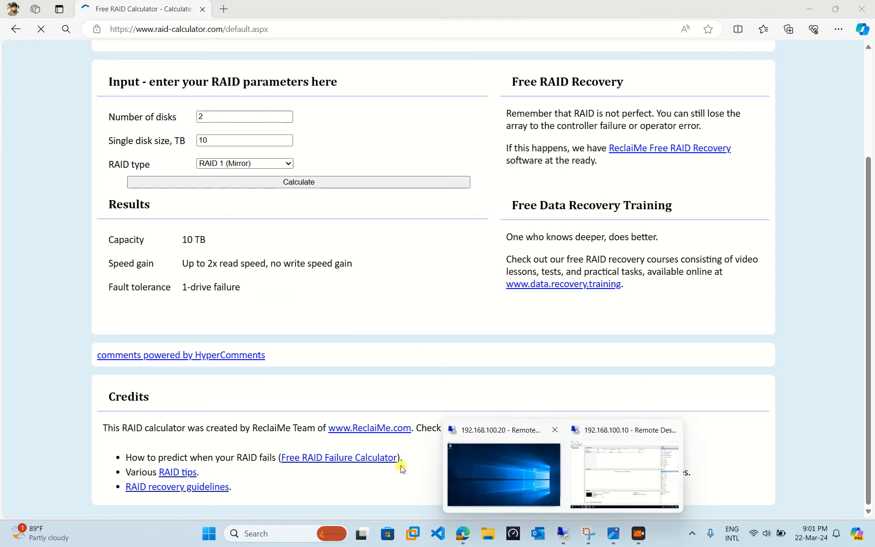
left_click(506, 471)
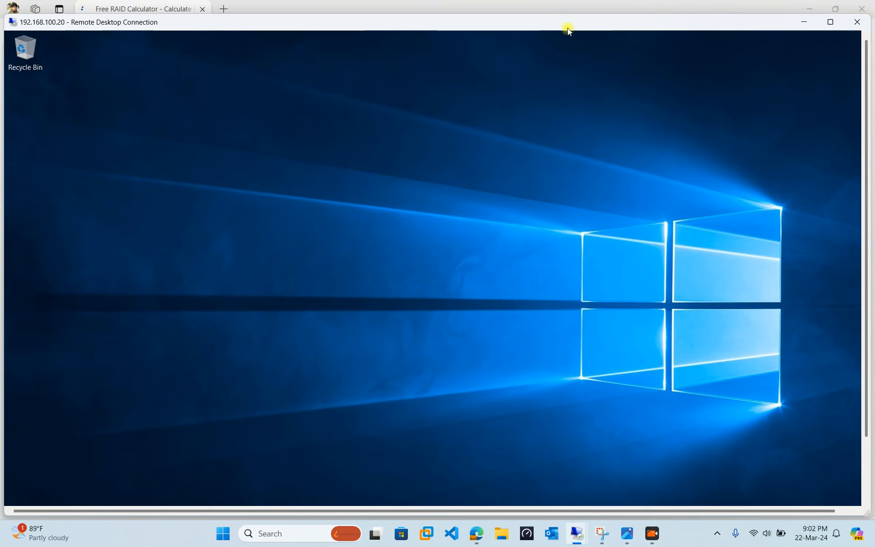
left_click_drag(568, 30, 567, 15)
scroll(870, 412, "down", 1)
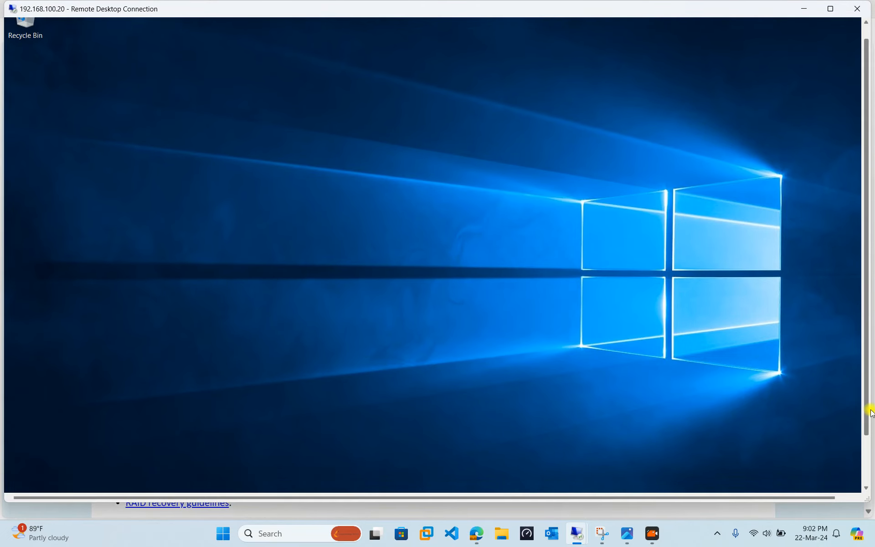
scroll(870, 412, "down", 3)
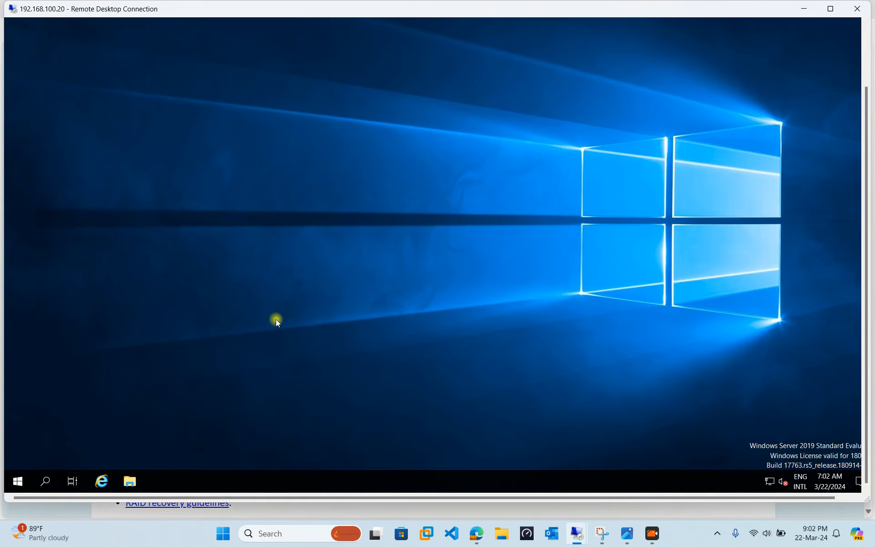
Step: Search the remote server for "com" and open Computer Management
key("super")
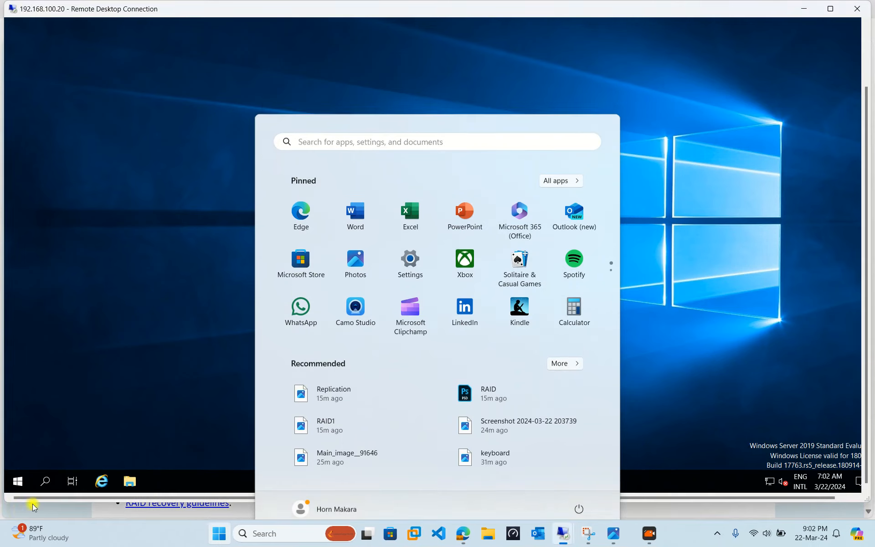
left_click(46, 480)
type("com0u")
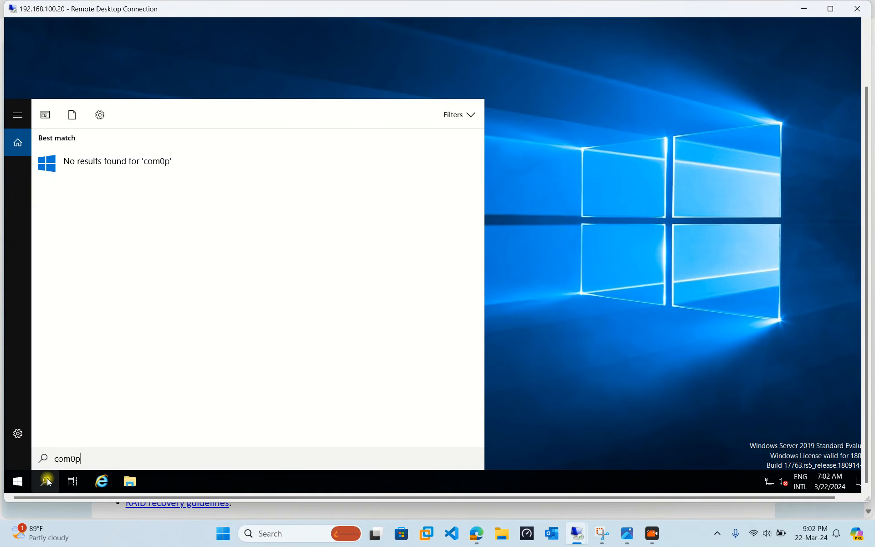
key("BackSpace")
key("BackSpace")
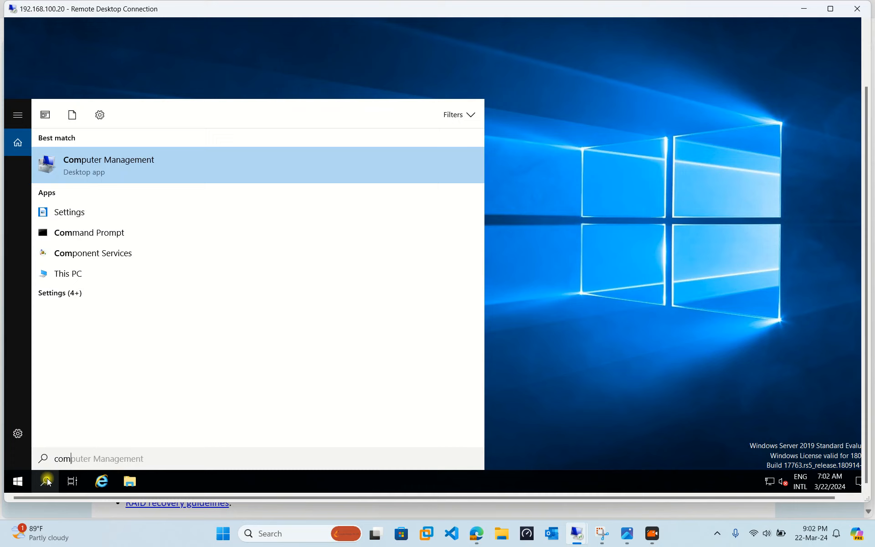
left_click(130, 162)
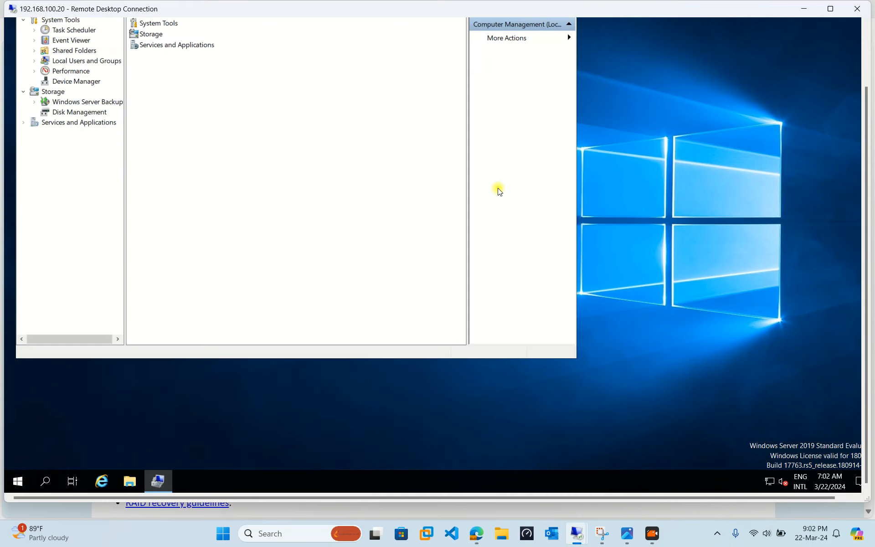
Step: Bring the Computer Management window fully into view and open Disk Management to inspect the partitions on Disk 0
left_click_drag(865, 242, 861, 174)
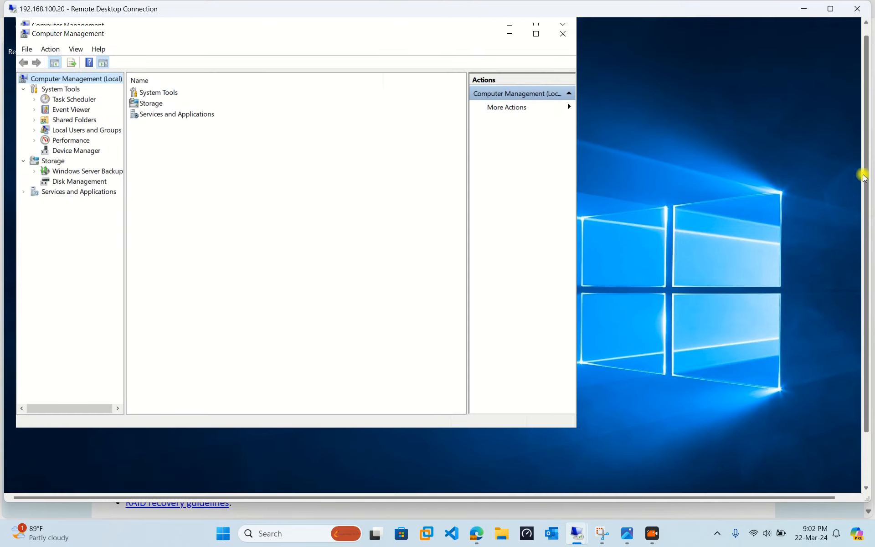
left_click_drag(329, 39, 423, 42)
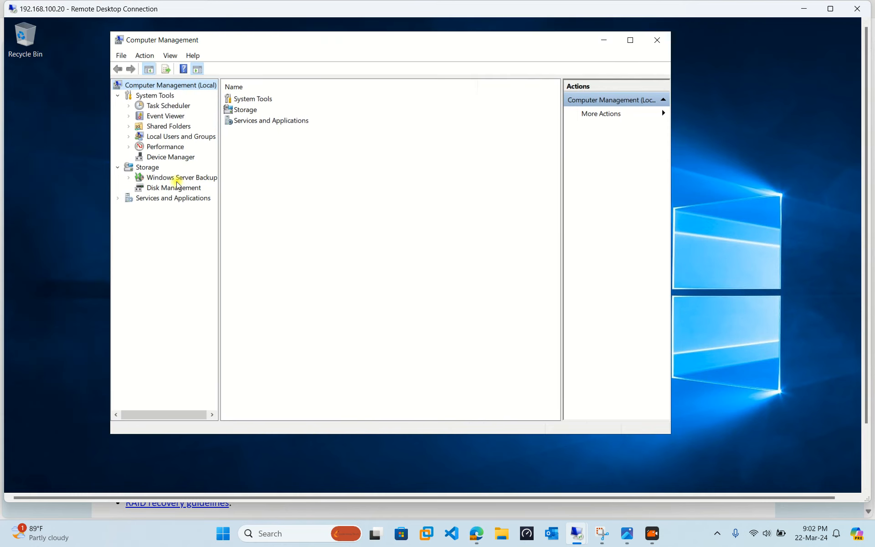
left_click(176, 178)
left_click(174, 188)
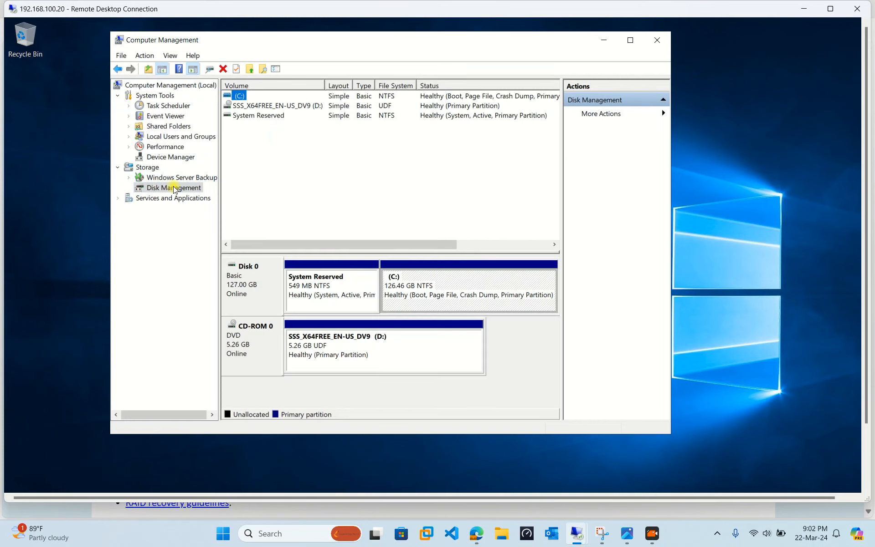
right_click(173, 187)
left_click(333, 279)
left_click(420, 280)
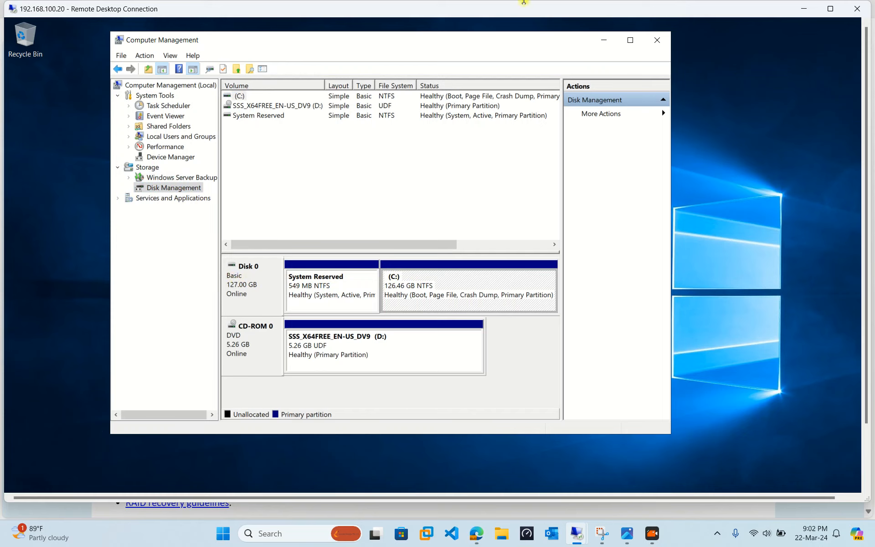
Step: Minimize Computer Management on the remote server and switch to the 192.168.100.10 Remote Desktop session showing Hyper-V Manager
left_click(599, 40)
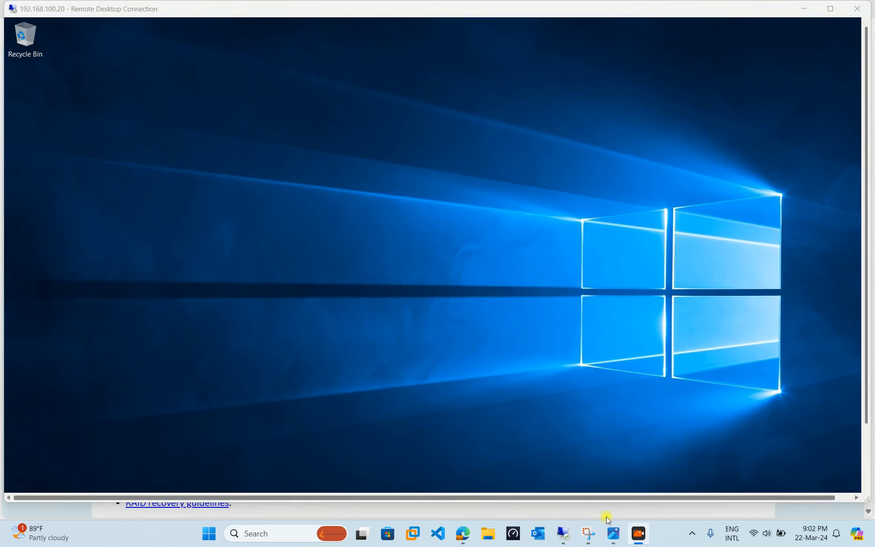
mouse_move(556, 534)
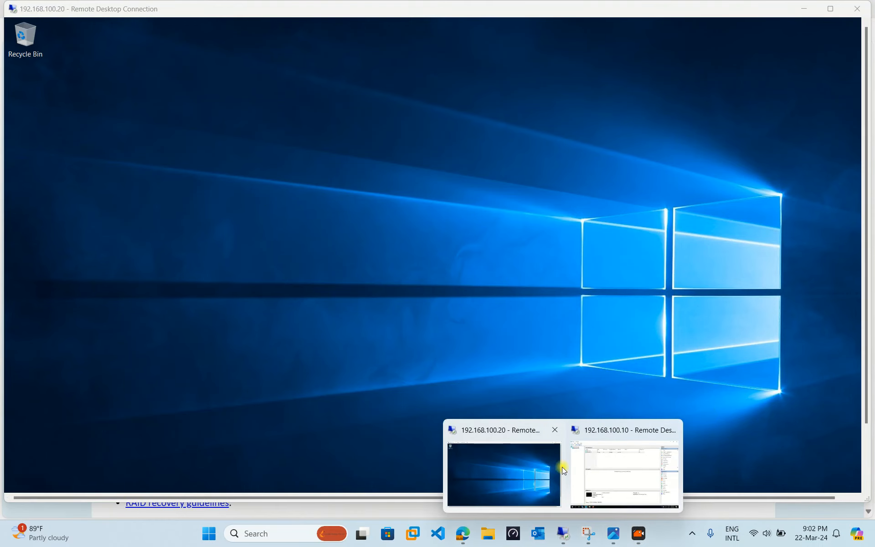
left_click(620, 474)
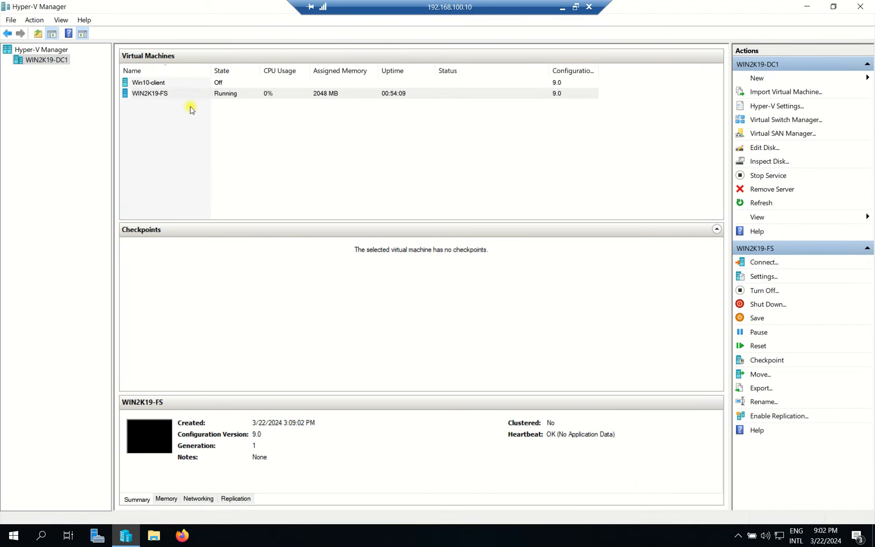
left_click(142, 95)
right_click(142, 94)
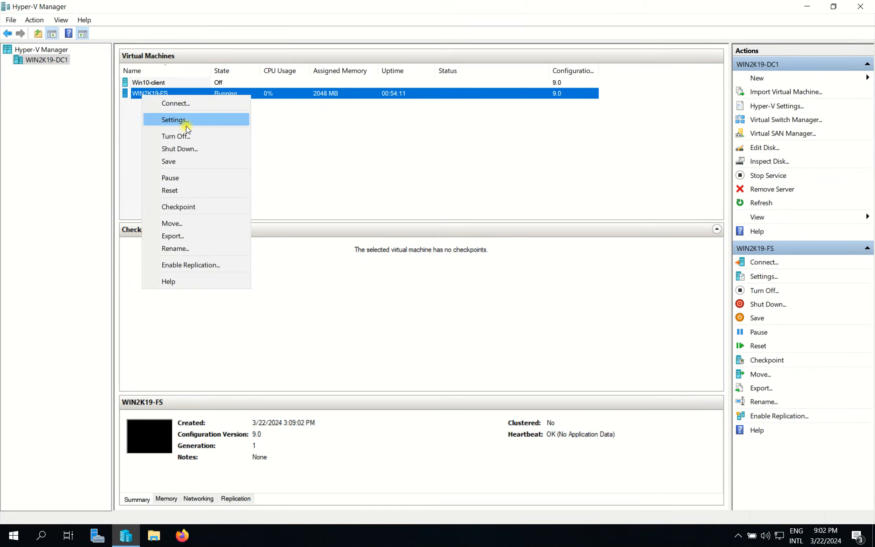
left_click(208, 120)
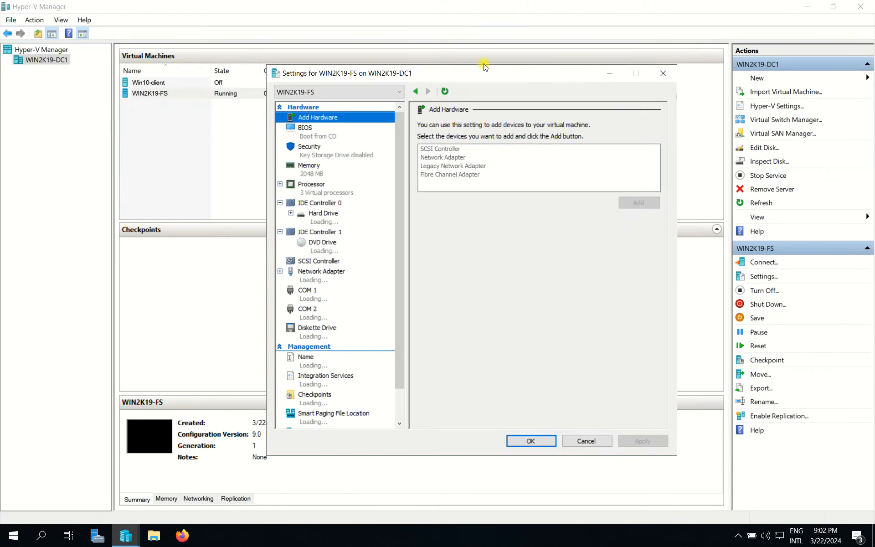
left_click(663, 73)
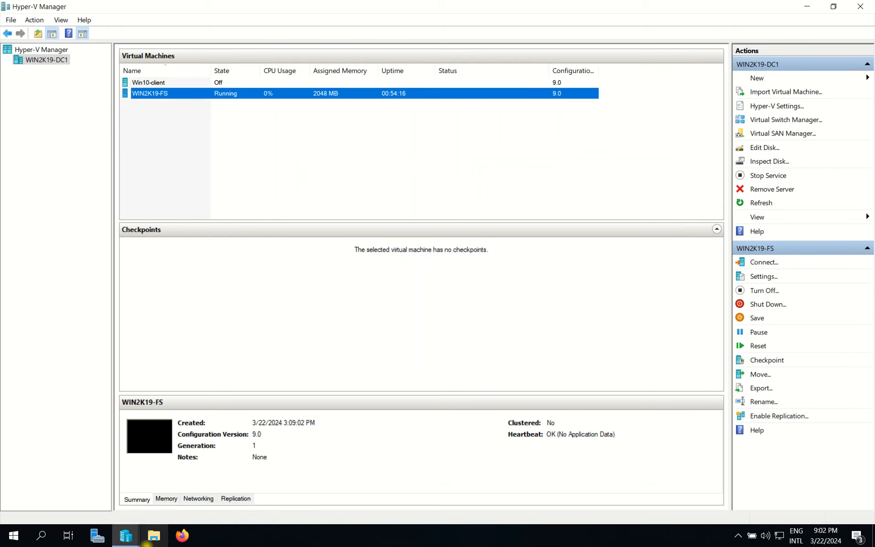
Step: Open the settings of the WIN2K19-FS virtual machine and add a hard drive to its SCSI Controller
right_click(160, 92)
left_click(193, 115)
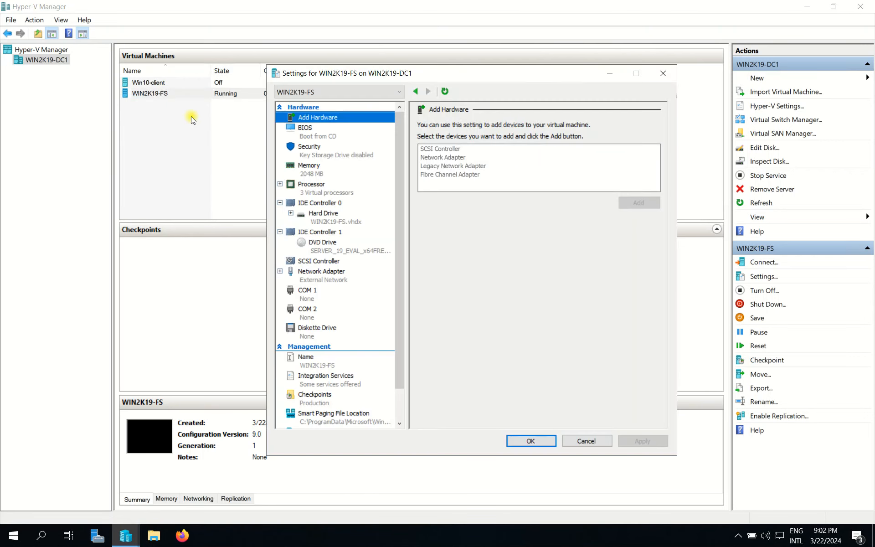
left_click(319, 261)
left_click(449, 155)
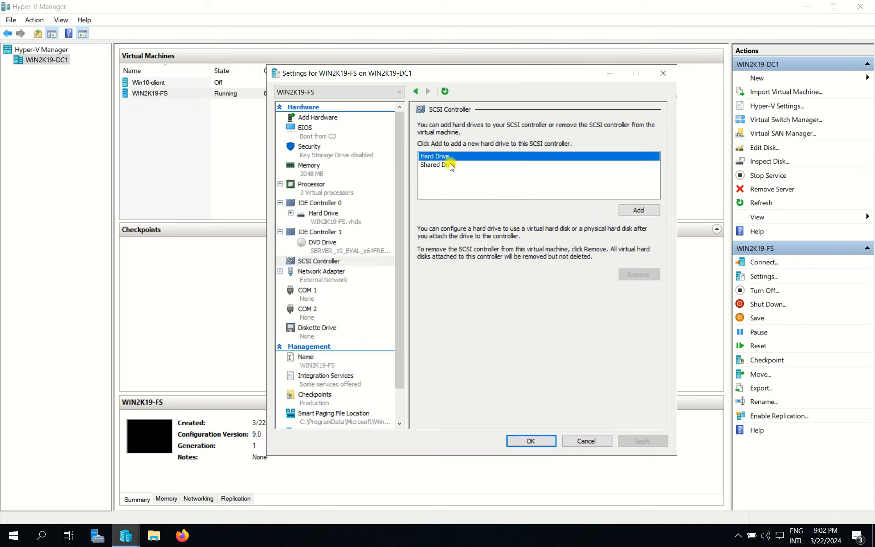
left_click(641, 210)
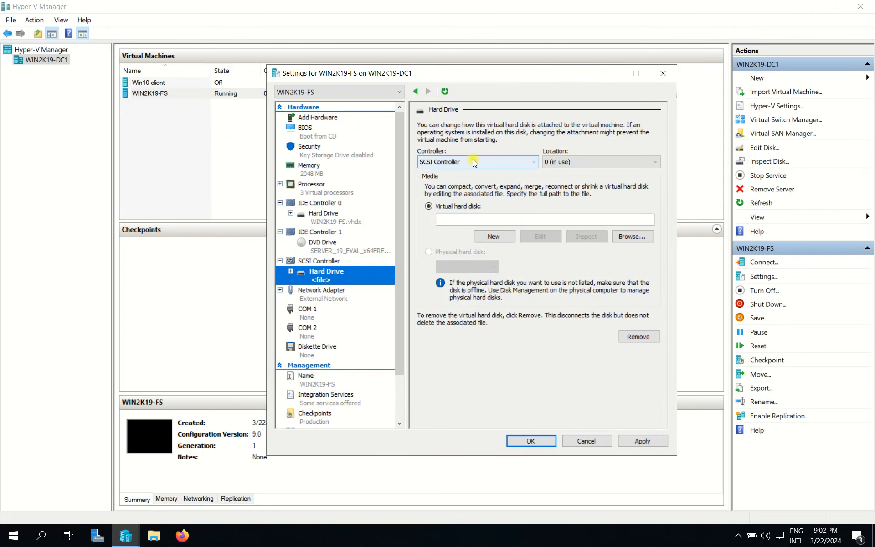
Step: Start a new virtual hard disk for the added SCSI drive in VHDX format with the Fixed size type
left_click(488, 237)
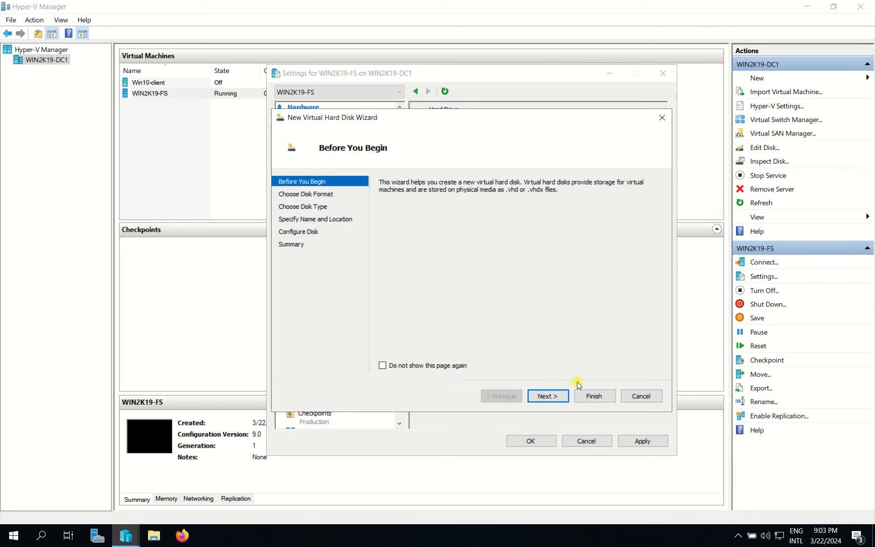
left_click(549, 397)
left_click(549, 399)
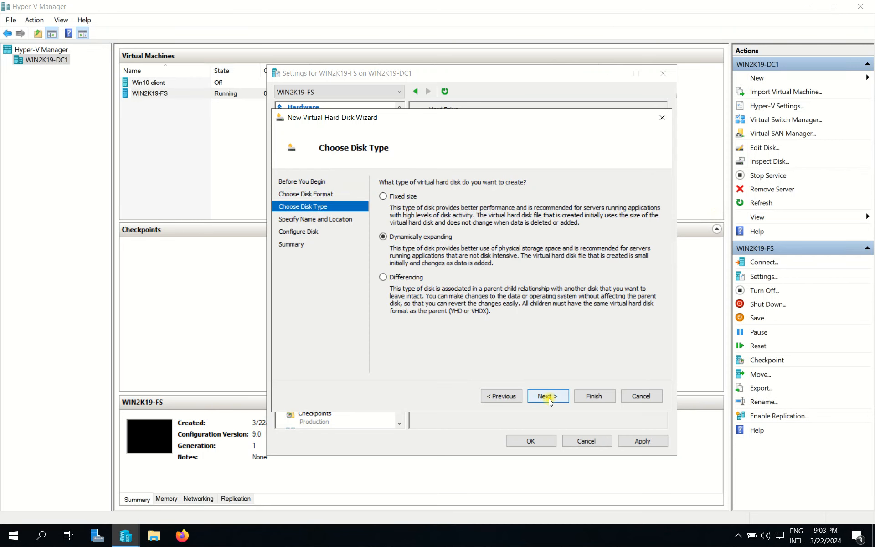
left_click(395, 201)
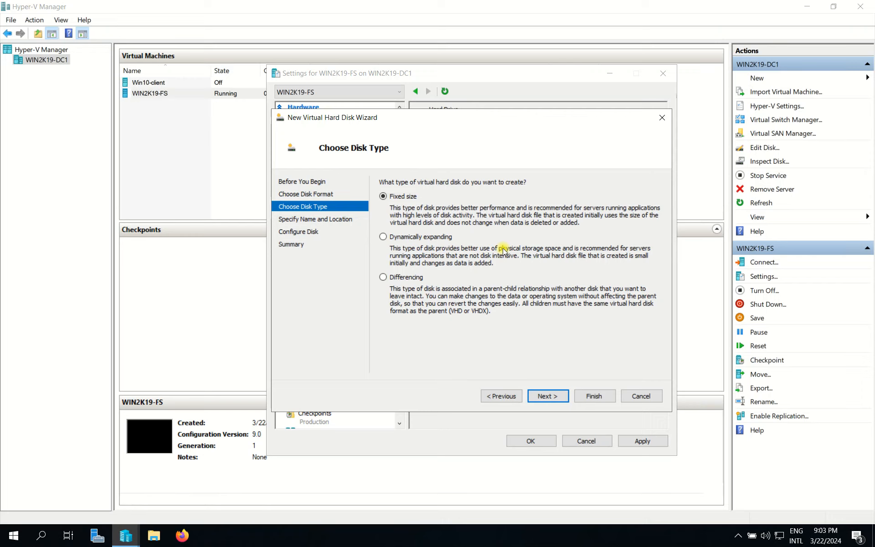
left_click(549, 396)
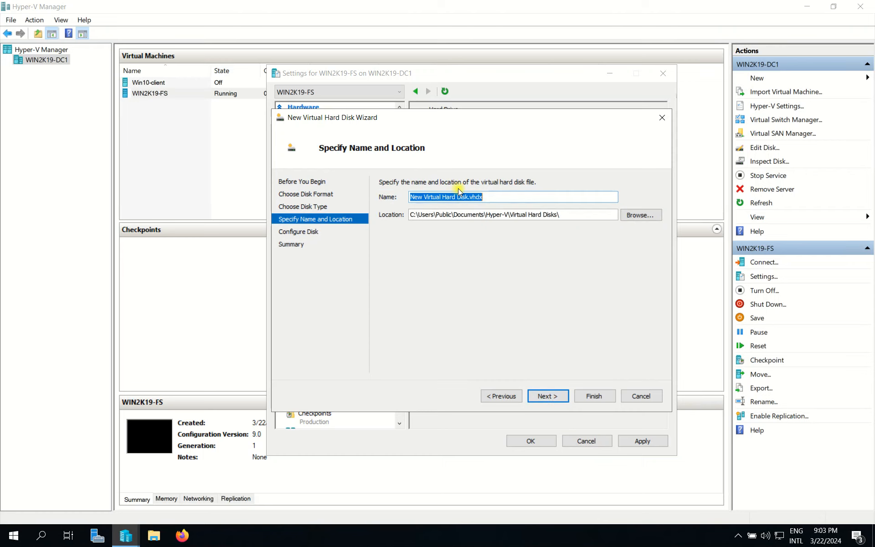
Step: Try to create the fixed-size virtual hard disk as Disk1 with a size of 5 GB, and cancel the wizard
type("Disk1")
left_click(545, 398)
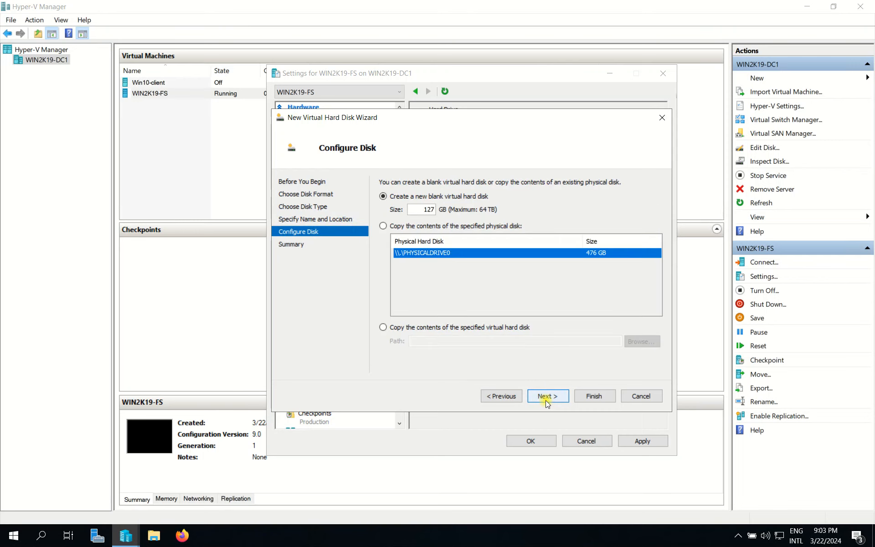
double_click(419, 209)
left_click(557, 397)
left_click(596, 396)
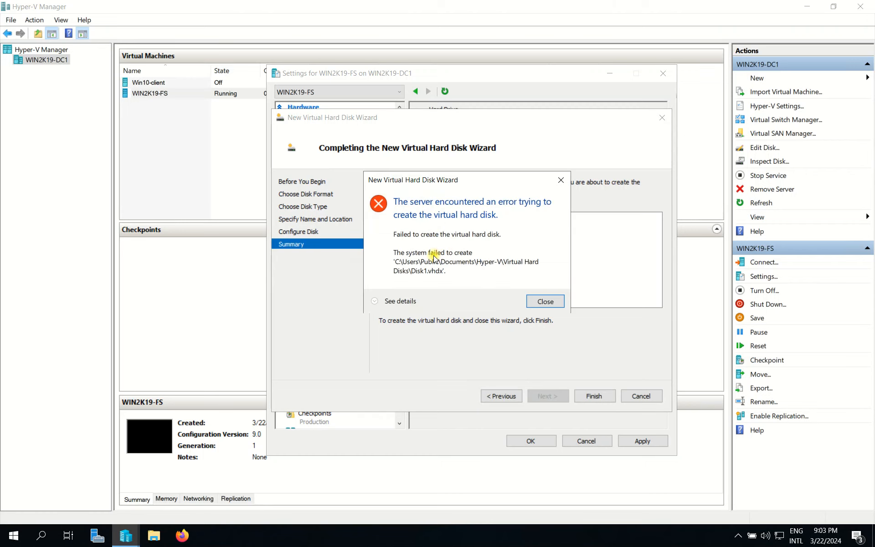
left_click(544, 302)
left_click(491, 399)
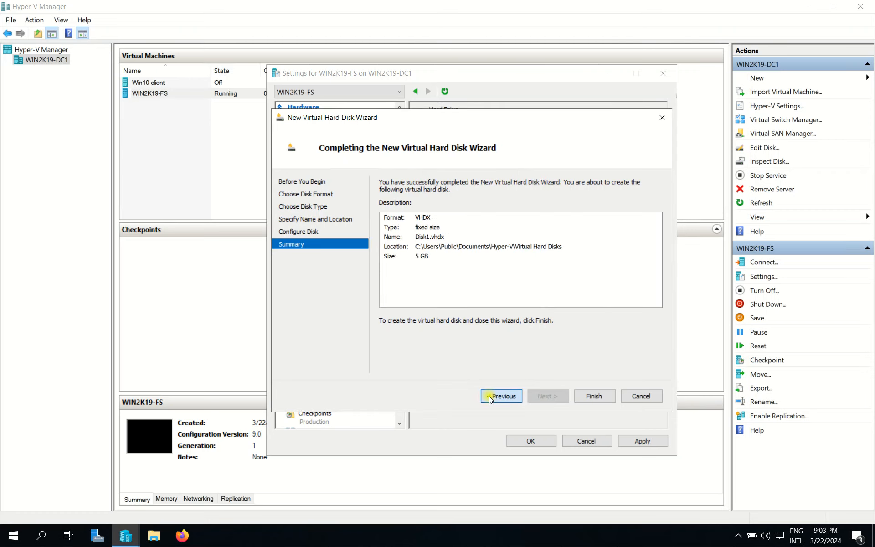
left_click(628, 399)
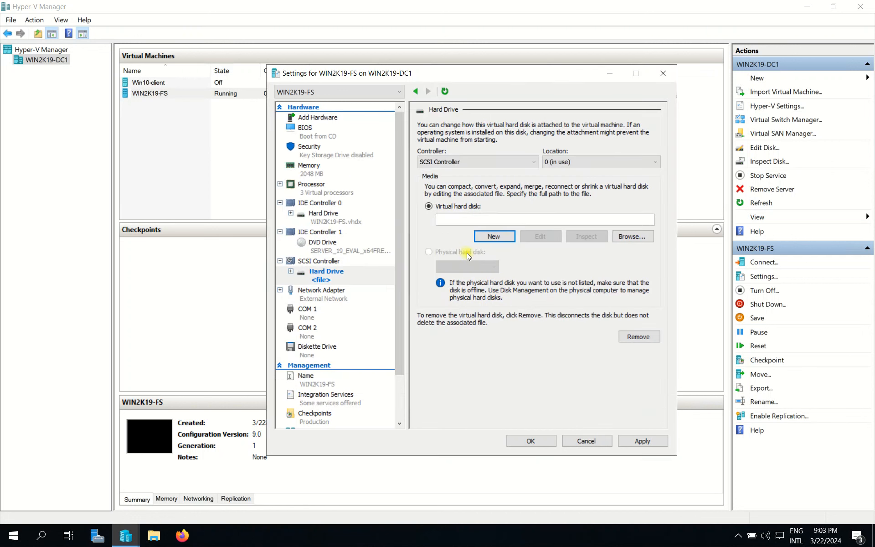
Step: Start the New Virtual Hard Disk Wizard again, keep the VHDX format and choose the Fixed size disk type
left_click(499, 236)
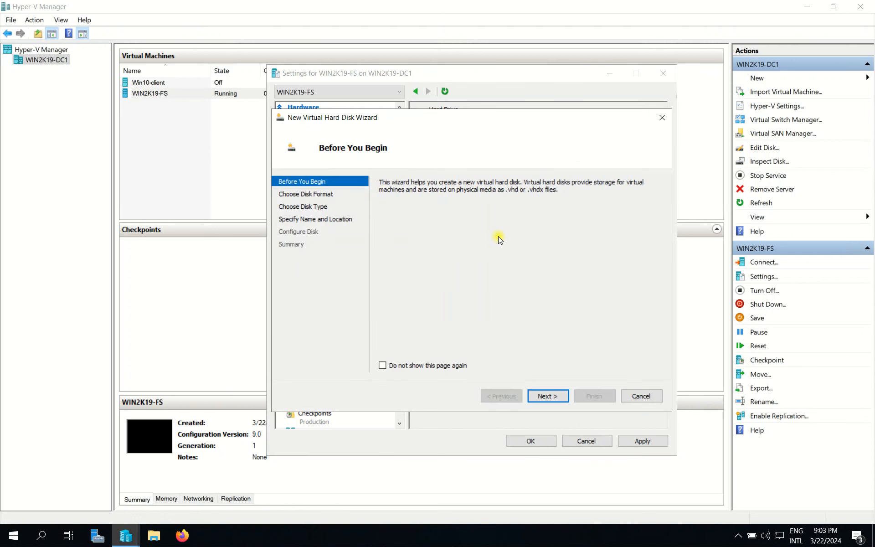
left_click(551, 396)
left_click(548, 398)
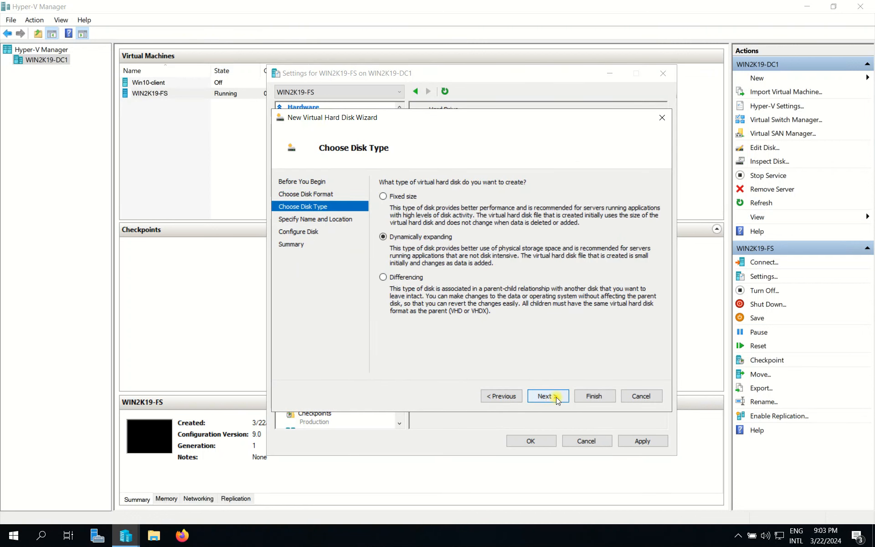
left_click(383, 196)
left_click(548, 396)
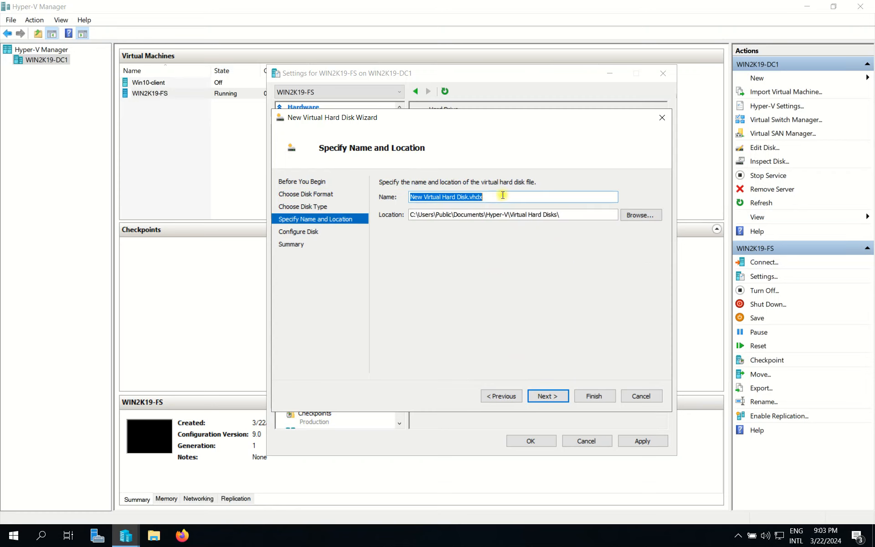
Step: Name the virtual hard disk Disk001 in the default location and set its blank size to 5 GB
type("Disk001")
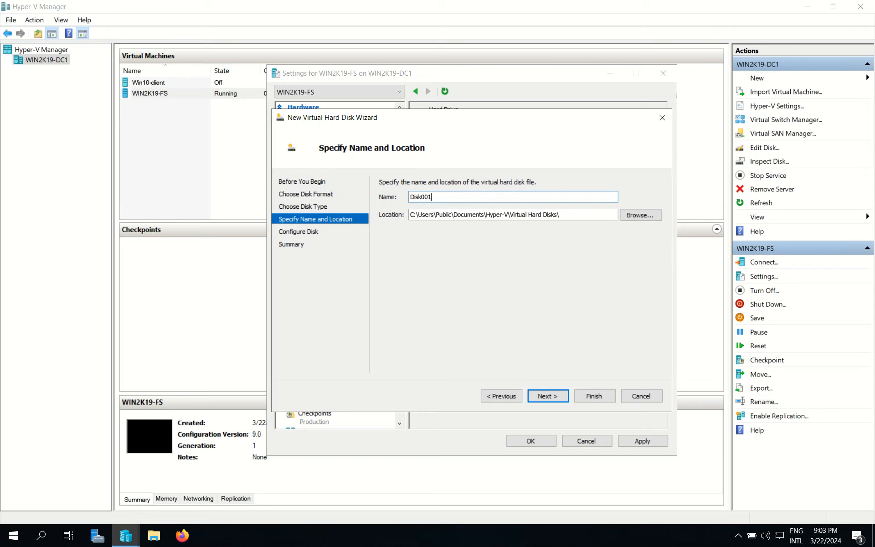
left_click(554, 400)
double_click(420, 209)
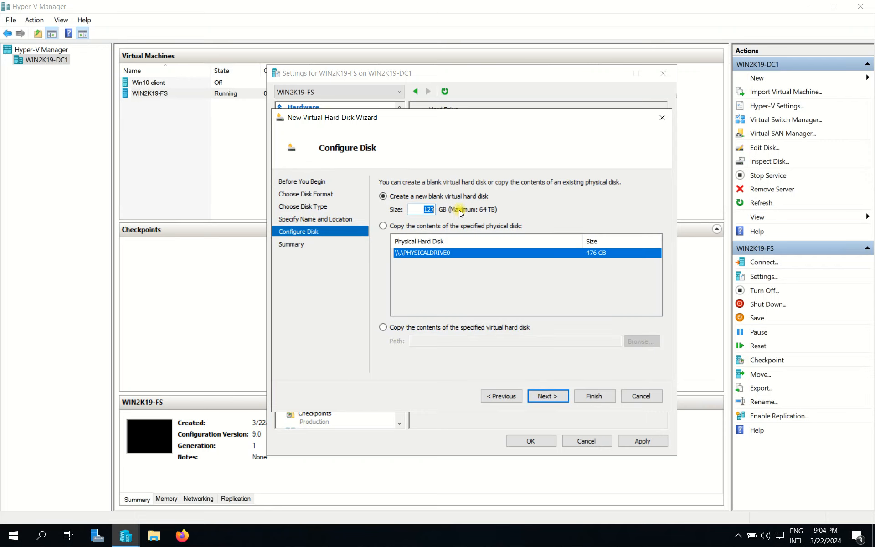
type("5")
left_click(554, 395)
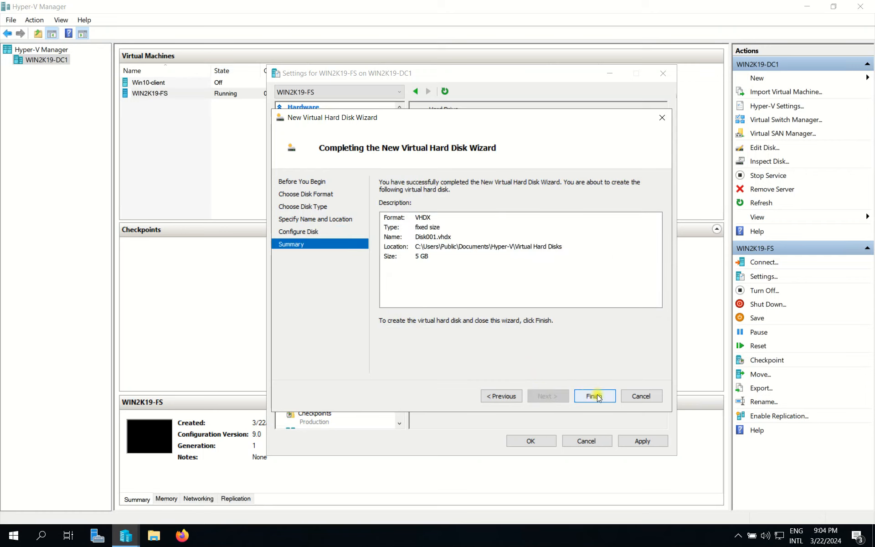
Step: Finish creating the Disk001 virtual hard disk and apply the WIN2K19-FS settings with it attached
mouse_move(585, 4)
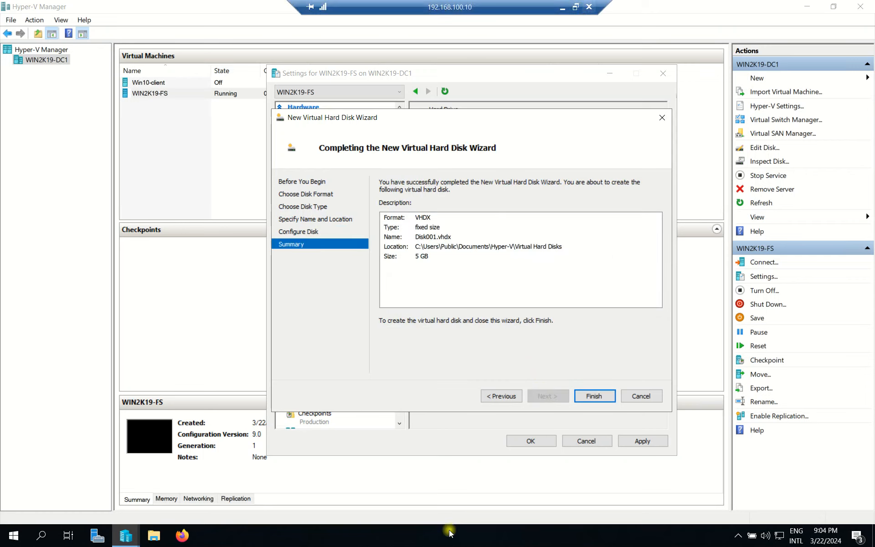
left_click(125, 542)
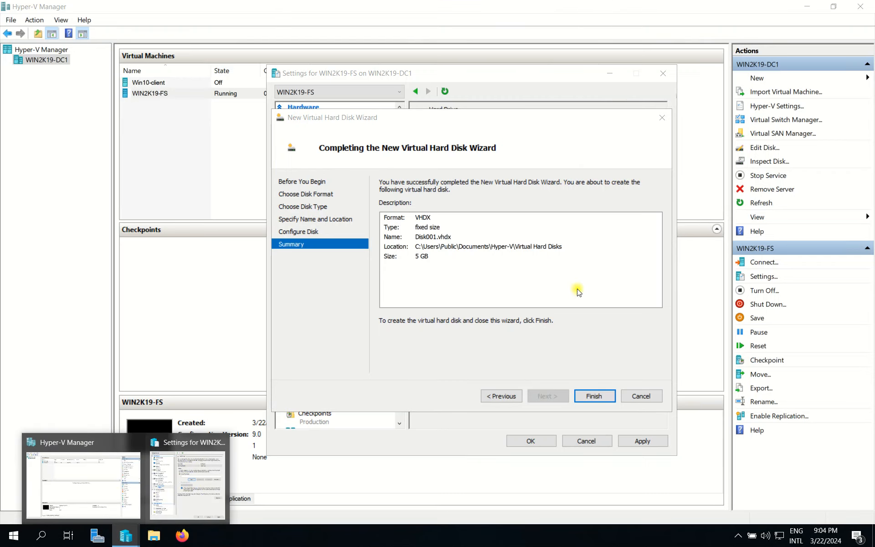
left_click(594, 395)
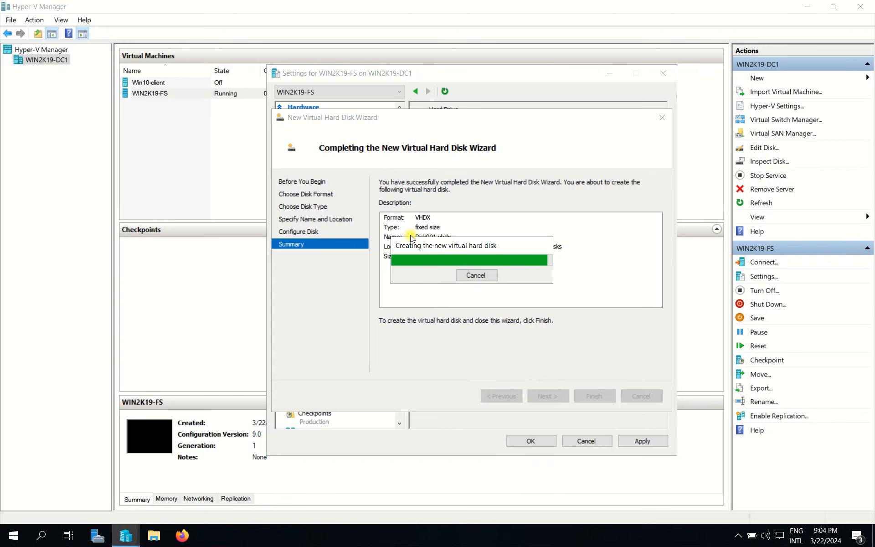
left_click(643, 444)
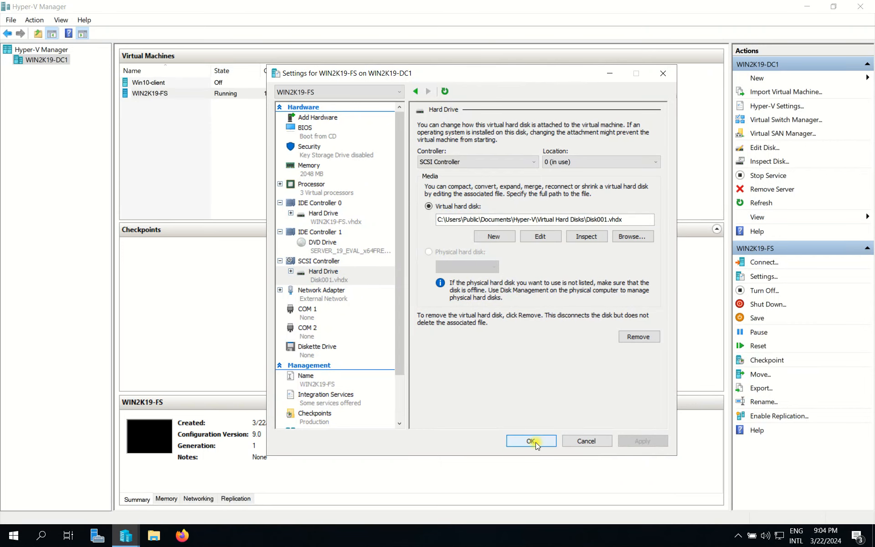
left_click(529, 442)
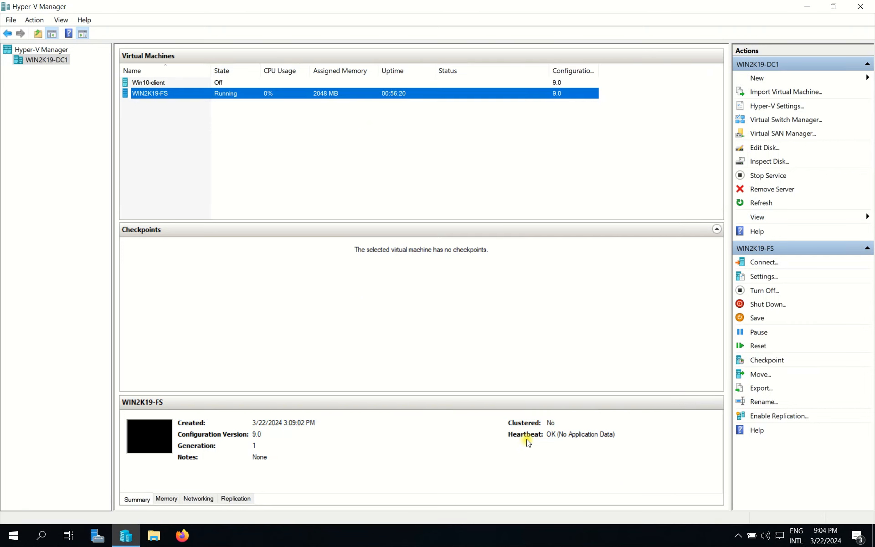
Step: Reopen the WIN2K19-FS settings and add a second hard drive to the SCSI Controller
right_click(168, 92)
left_click(192, 114)
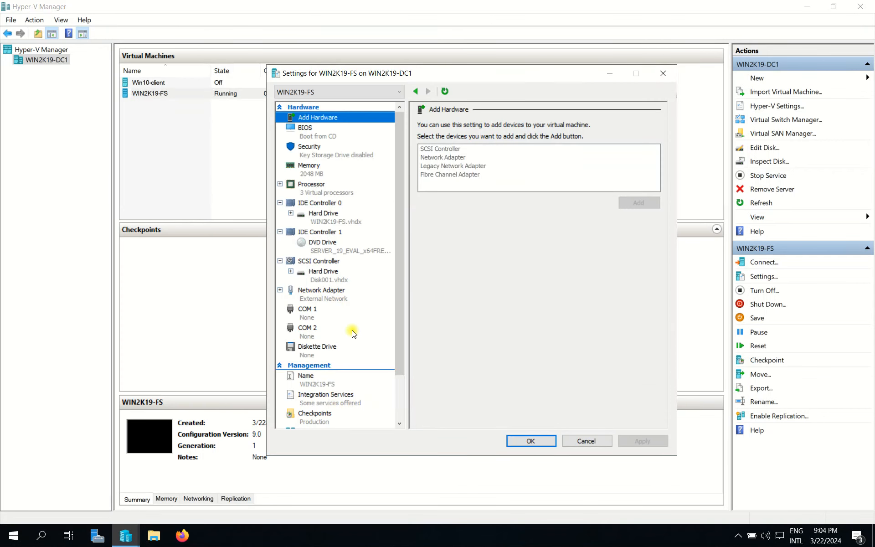
left_click(323, 261)
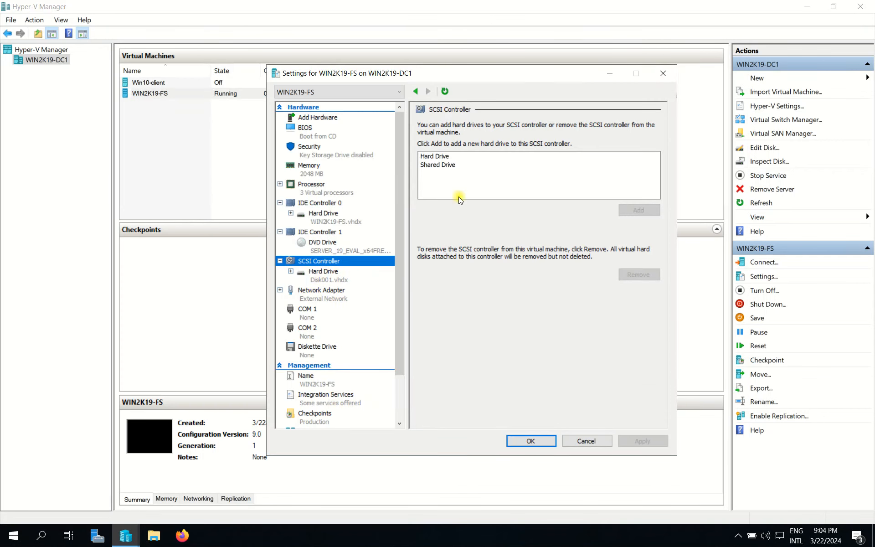
left_click(432, 157)
left_click(644, 211)
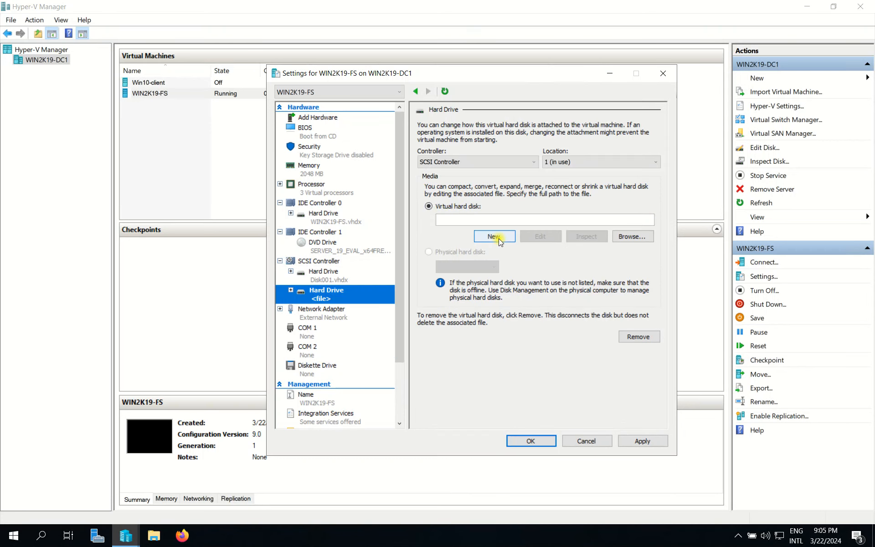
Step: Create a new virtual hard disk for the second SCSI hard drive, keeping the VHDX format and choosing the Fixed size type
left_click(498, 239)
left_click(544, 395)
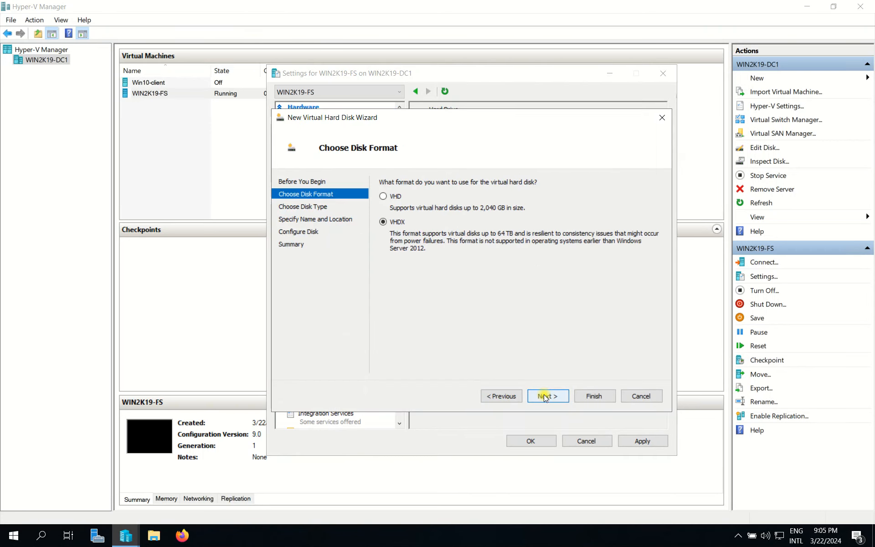
left_click(557, 395)
left_click(383, 196)
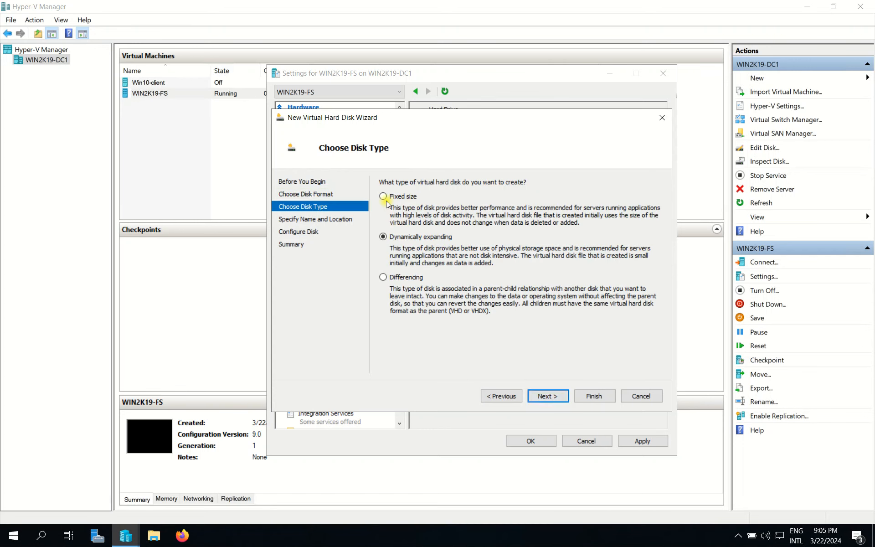
left_click(539, 396)
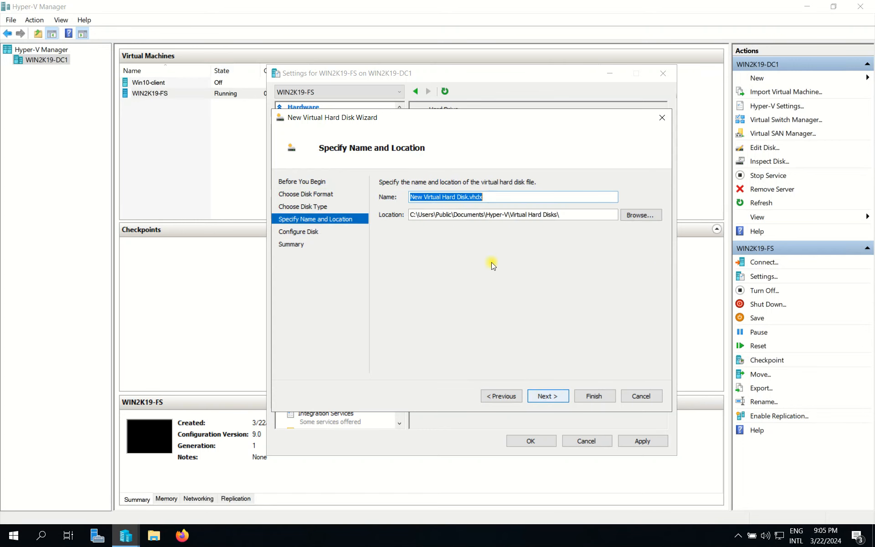
Step: Name the virtual hard disk Disk002 in the default location and set its blank size to 5 GB
type("Di")
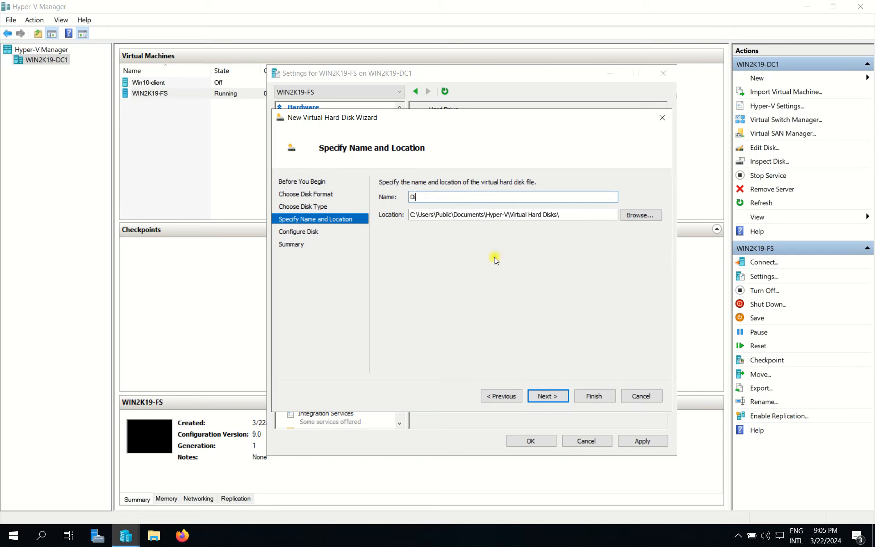
type("sk002")
left_click(543, 396)
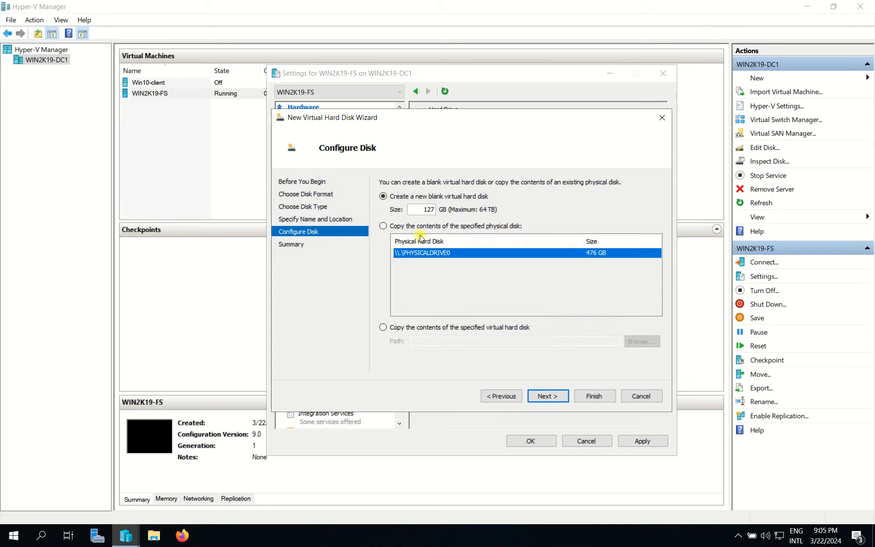
left_click_drag(421, 210, 464, 211)
type("5")
left_click(543, 396)
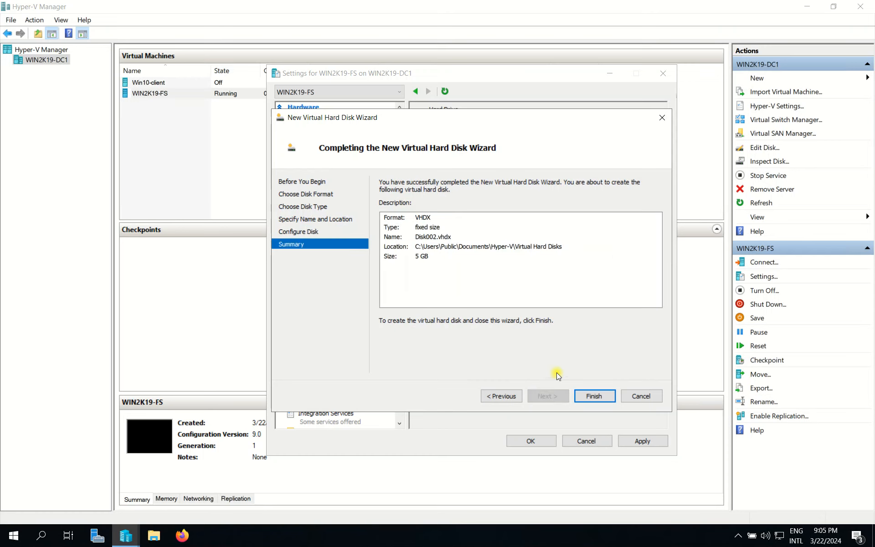
Step: Finish creating the Disk002 virtual hard disk, then apply and close the WIN2K19-FS settings
left_click(592, 397)
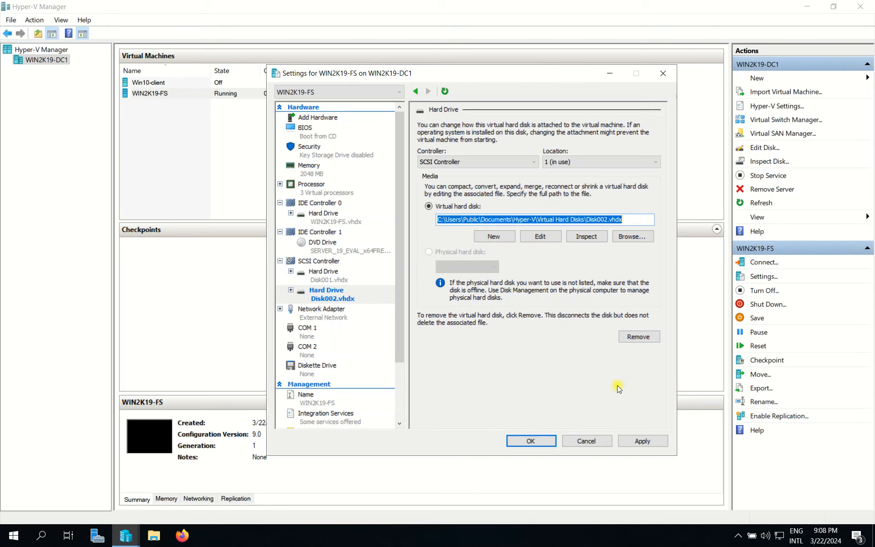
left_click(644, 440)
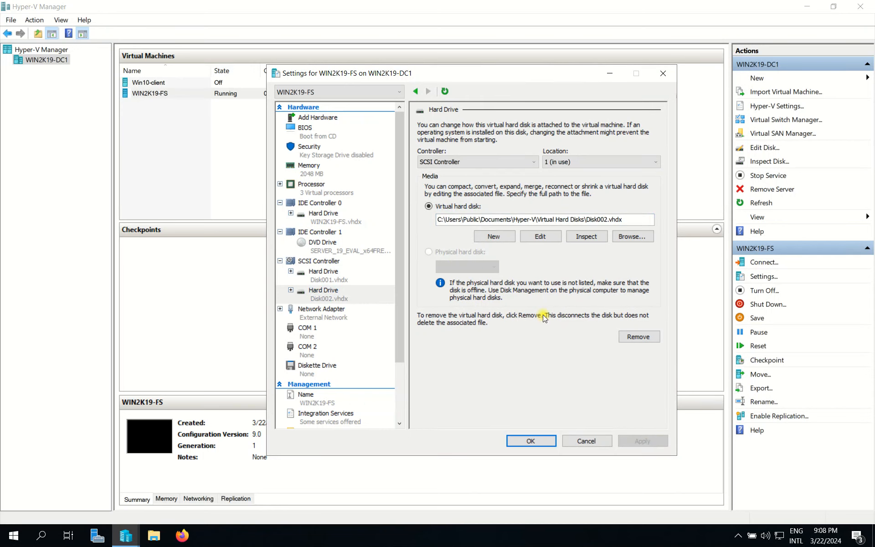
left_click(538, 441)
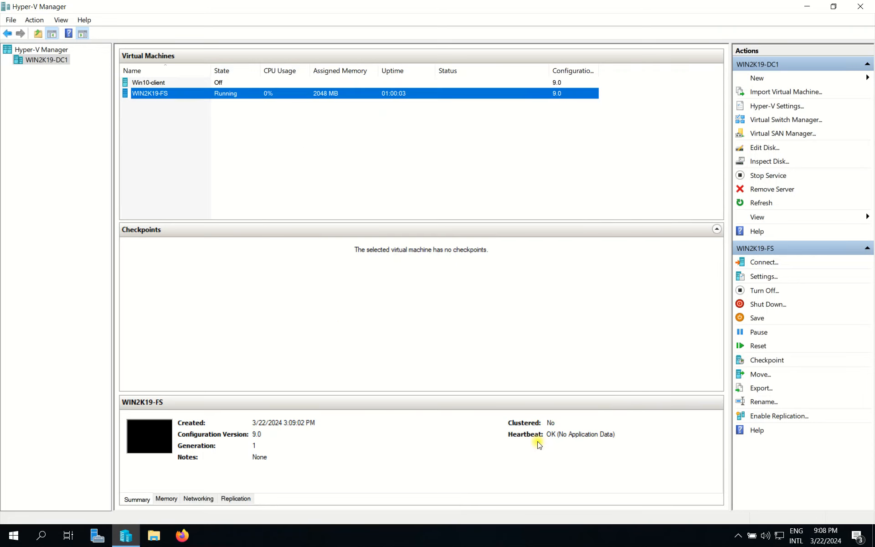
Step: Leave the 192.168.100.10 remote session, switch to the 192.168.100.20 session in full screen and refresh its desktop
mouse_move(490, 4)
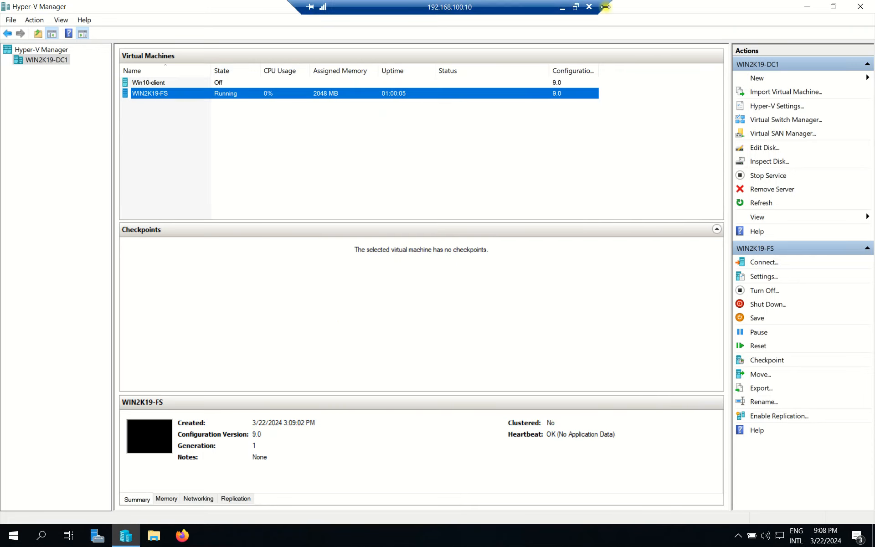
left_click(589, 7)
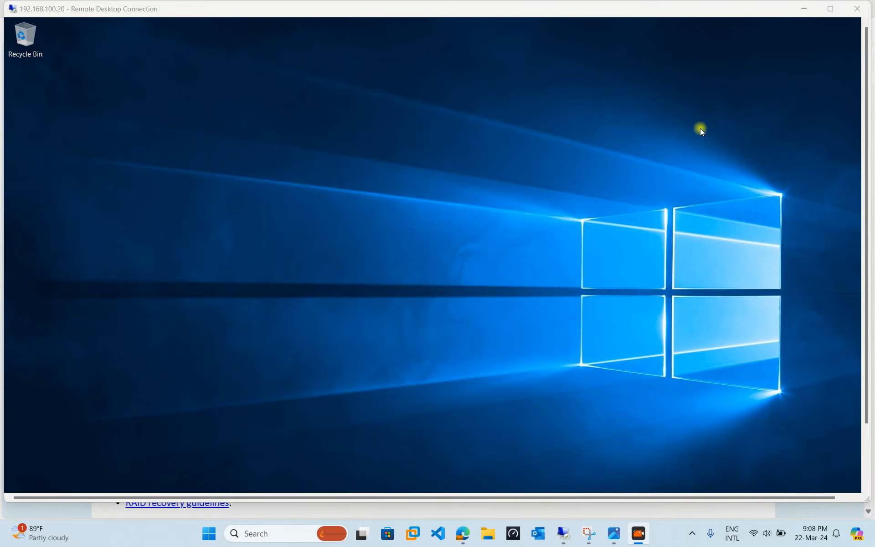
left_click(830, 8)
right_click(265, 191)
left_click(292, 224)
Step: Check the remote server's computer name in the system properties of This PC, then close the windows
left_click(124, 537)
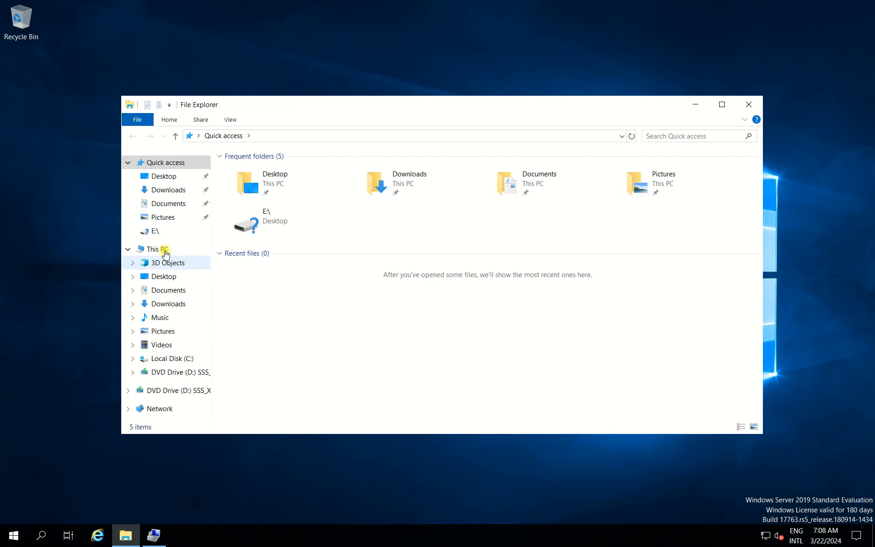
right_click(165, 249)
left_click(223, 403)
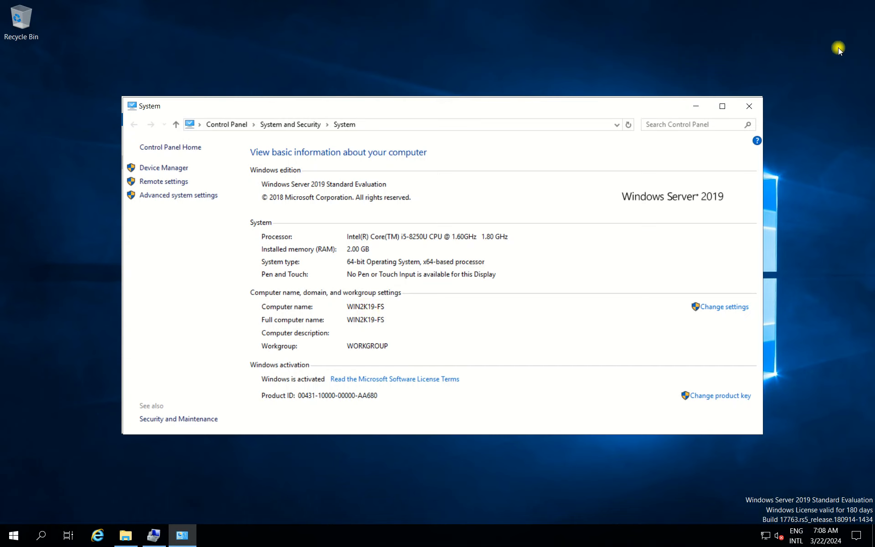
left_click(749, 106)
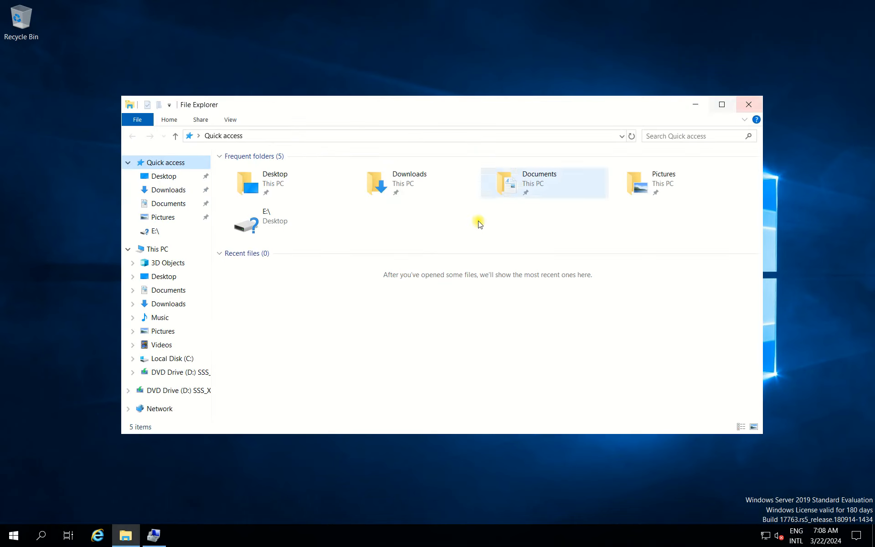
left_click(747, 105)
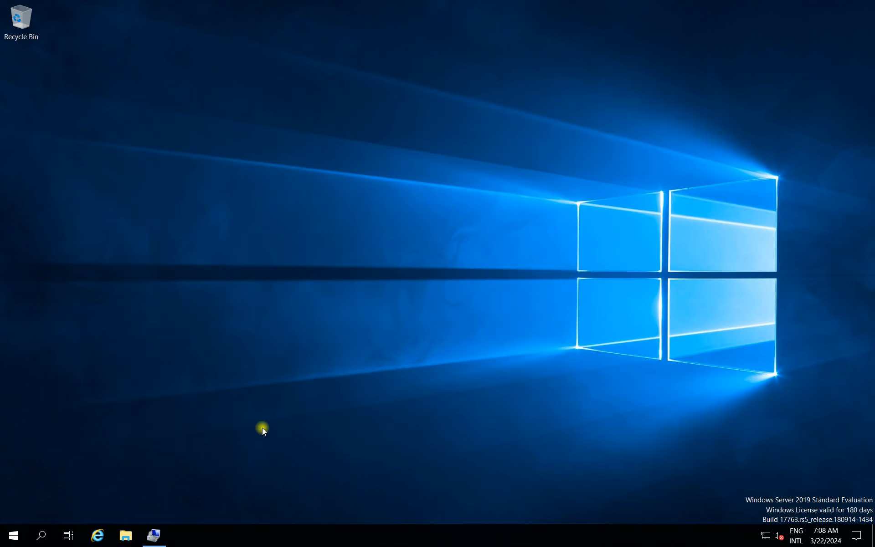
Step: Bring up Disk Management maximized and initialize Disk 1 and Disk 2 with the GPT partition style
left_click(151, 538)
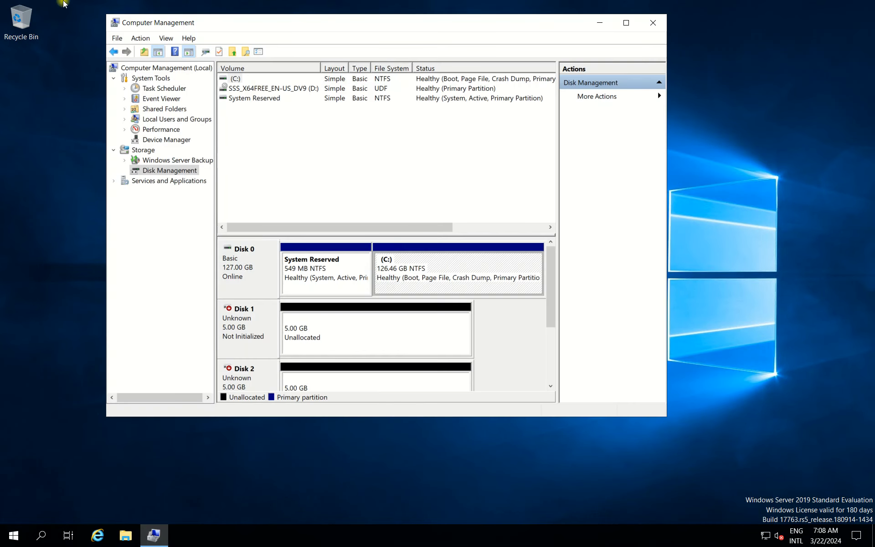
left_click(625, 24)
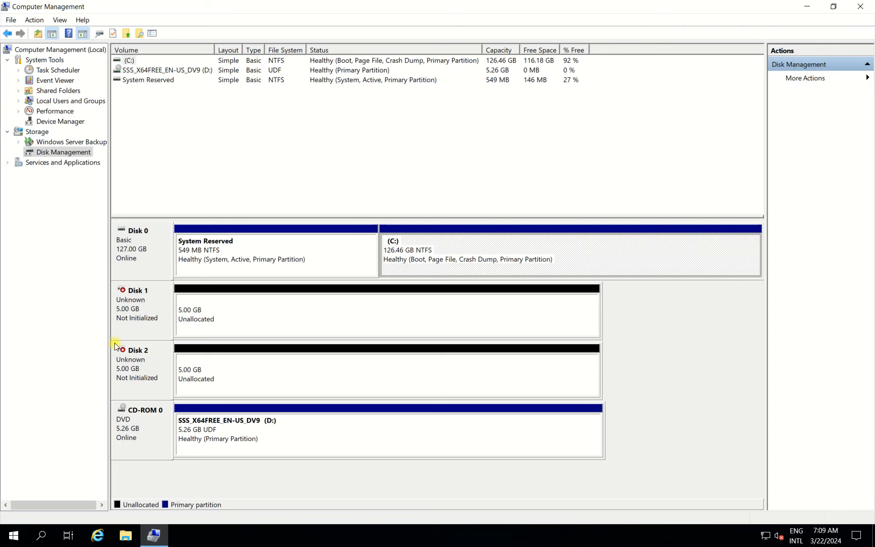
right_click(141, 302)
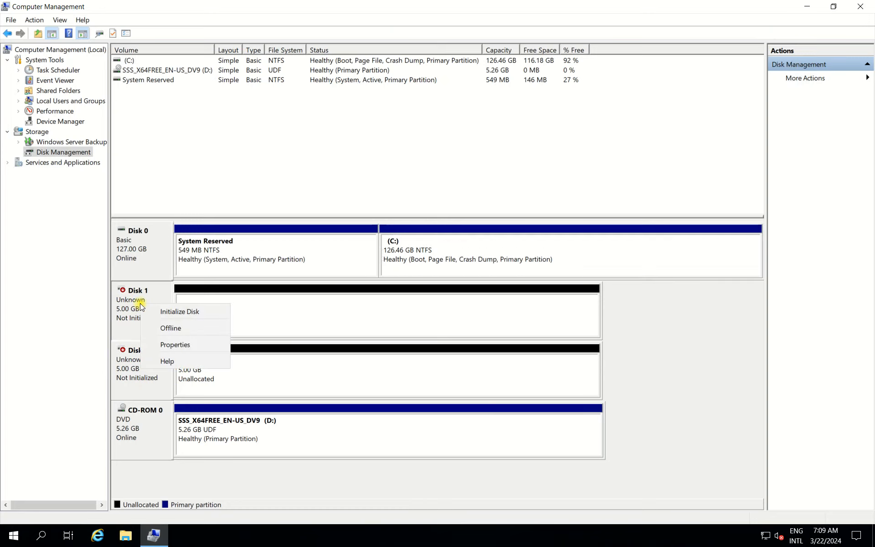
left_click(172, 314)
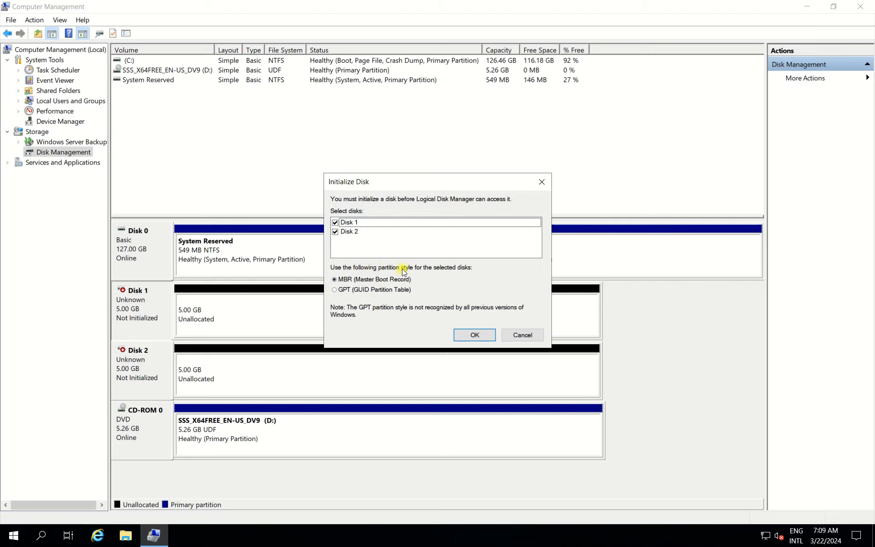
left_click(378, 290)
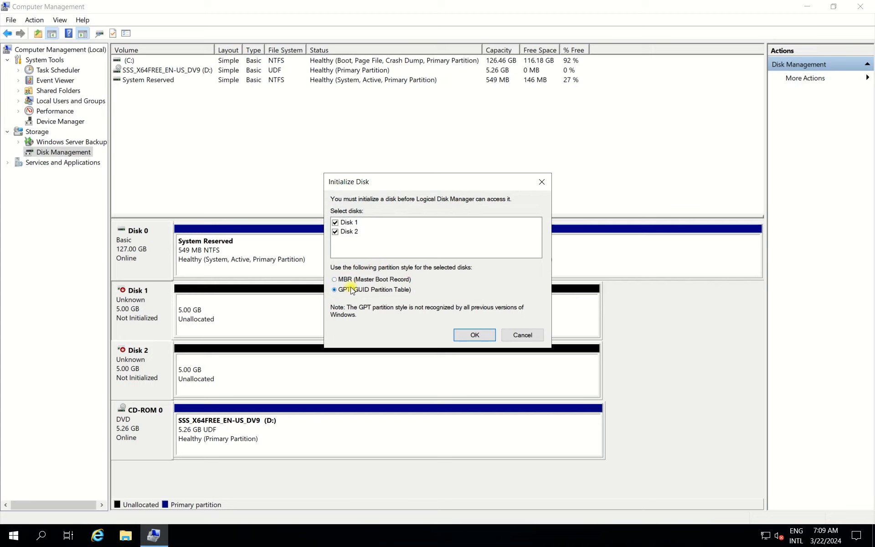
left_click(473, 335)
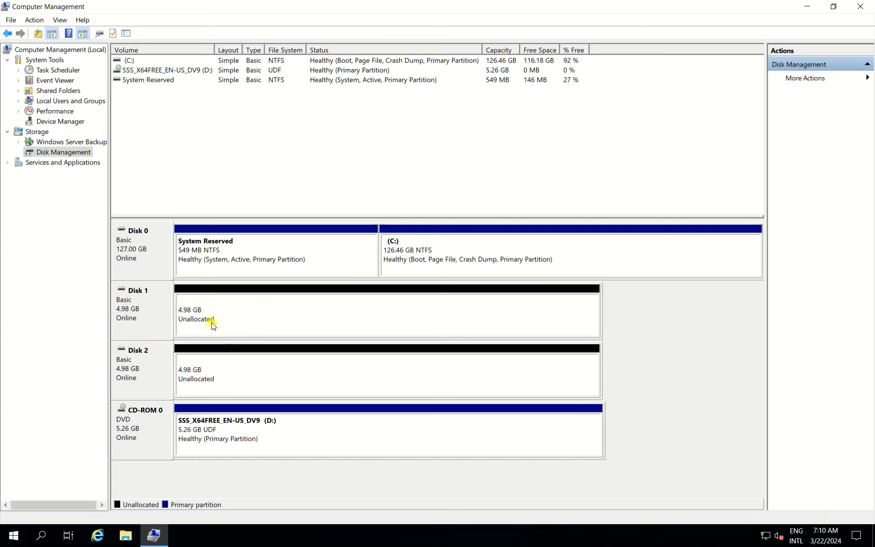
Step: Start a new mirrored volume on Disk 1's unallocated space and add Disk 2 to the selected disks
right_click(198, 314)
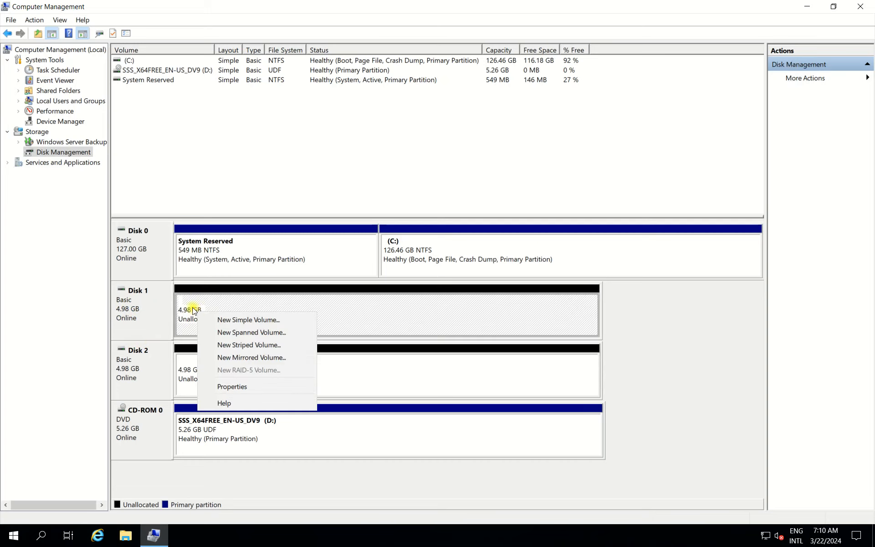
right_click(192, 310)
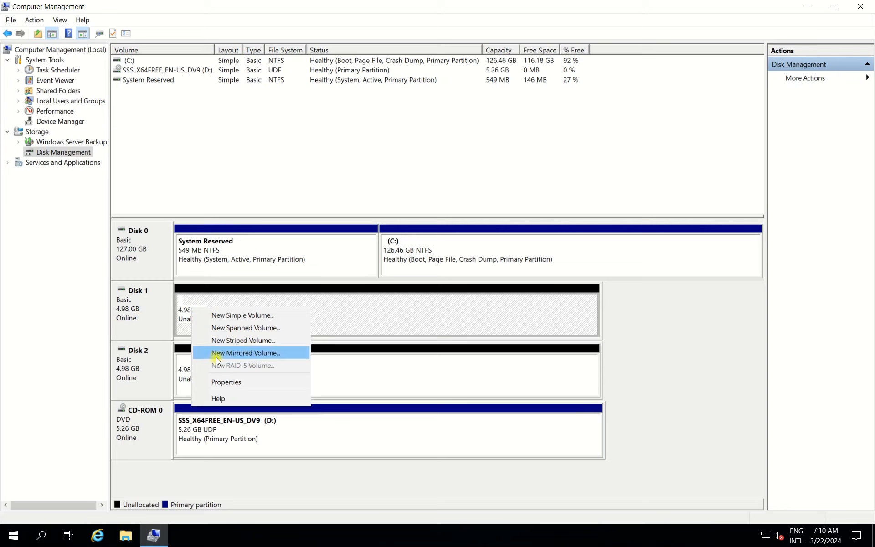
left_click(249, 353)
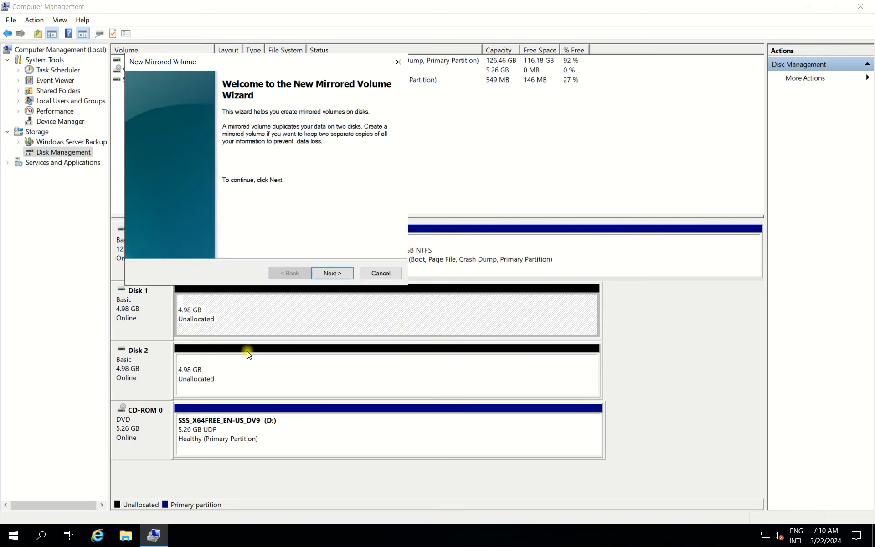
left_click(338, 274)
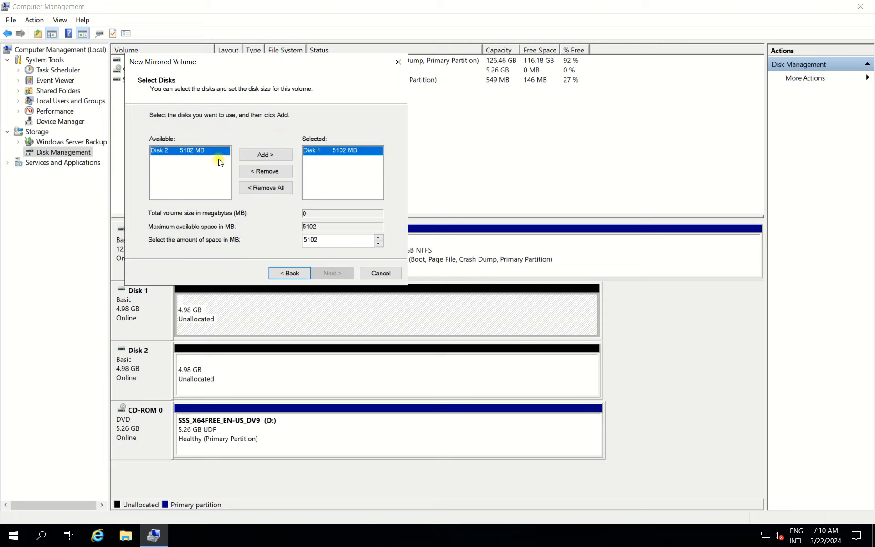
left_click(276, 155)
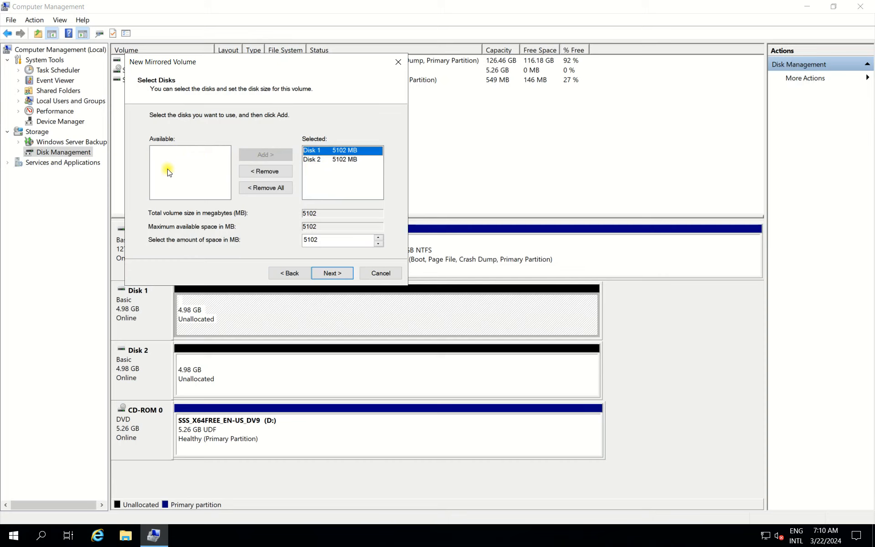
left_click(336, 272)
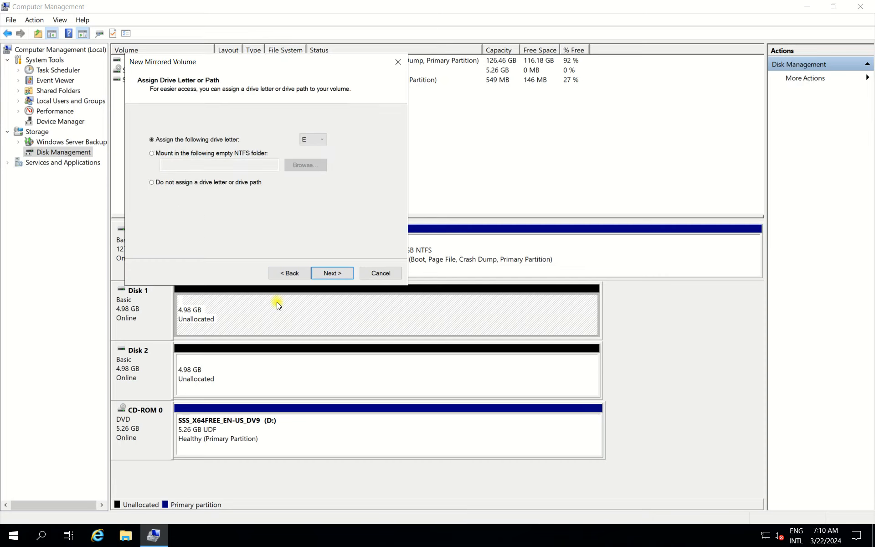
Step: Keep drive letter E for the mirrored volume and set its NTFS volume label to Data
left_click(304, 141)
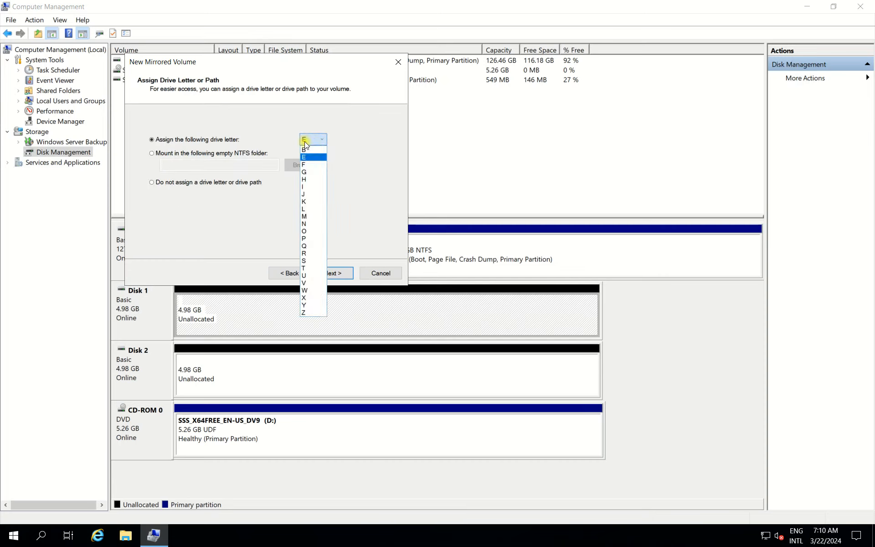
left_click(307, 142)
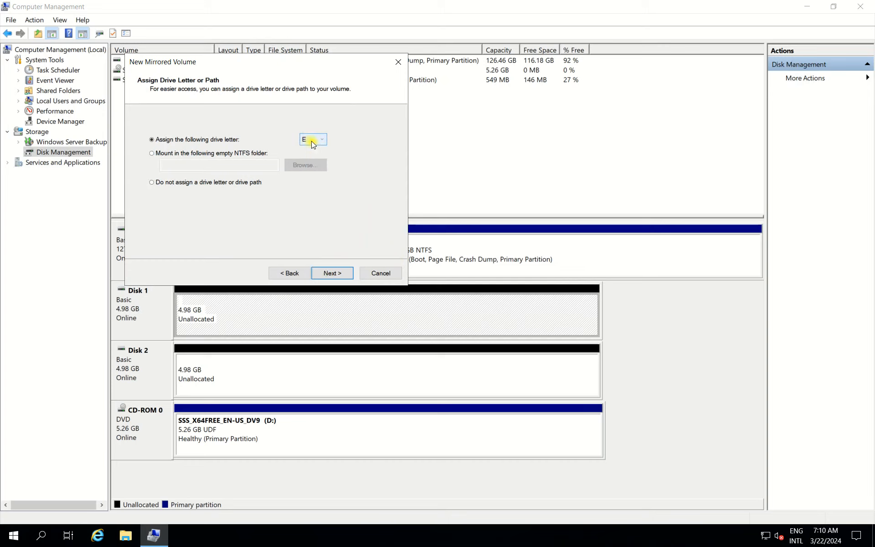
left_click(331, 273)
left_click_drag(300, 196, 202, 205)
key("BackSpace")
type("Data")
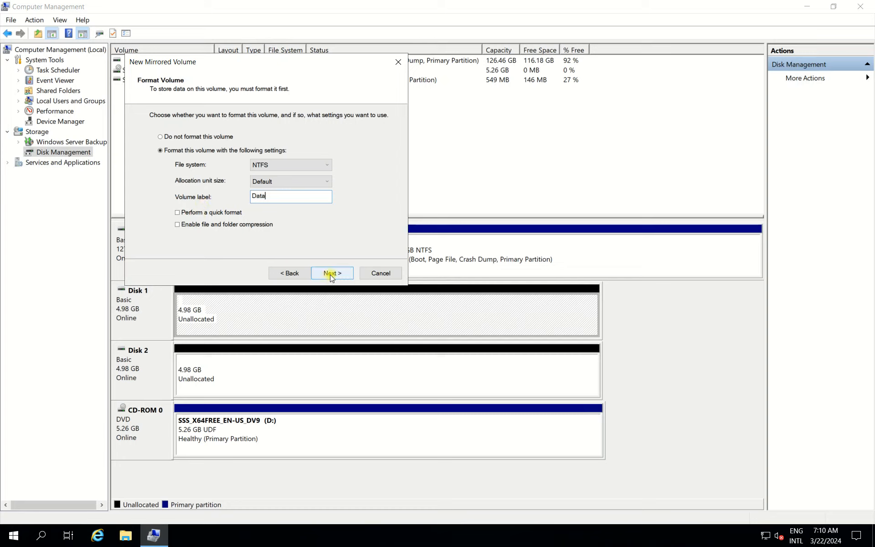
Step: Finish the mirrored volume wizard and accept converting the basic disks to dynamic disks
left_click(332, 273)
left_click(330, 275)
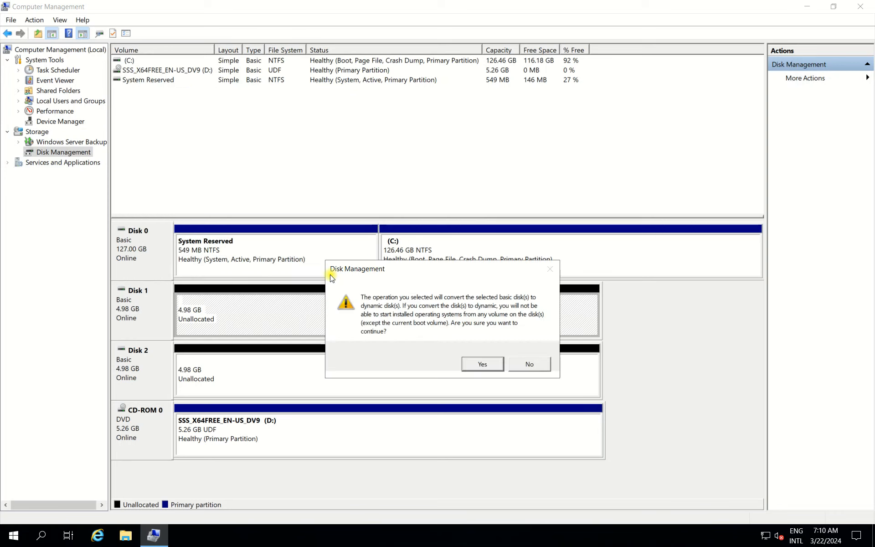
left_click(483, 364)
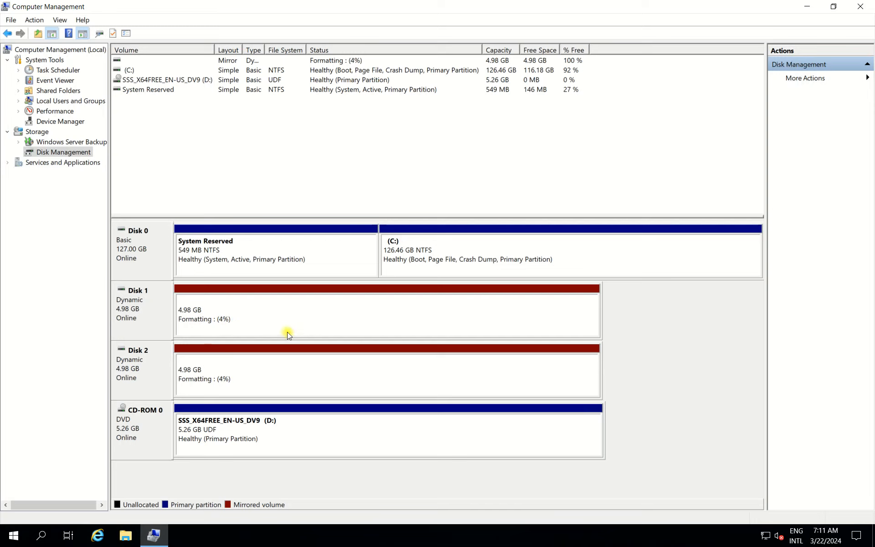
Step: Examine the formatting status and the mirrored Data (E:) volume on Disk 1 and Disk 2
left_click(483, 326)
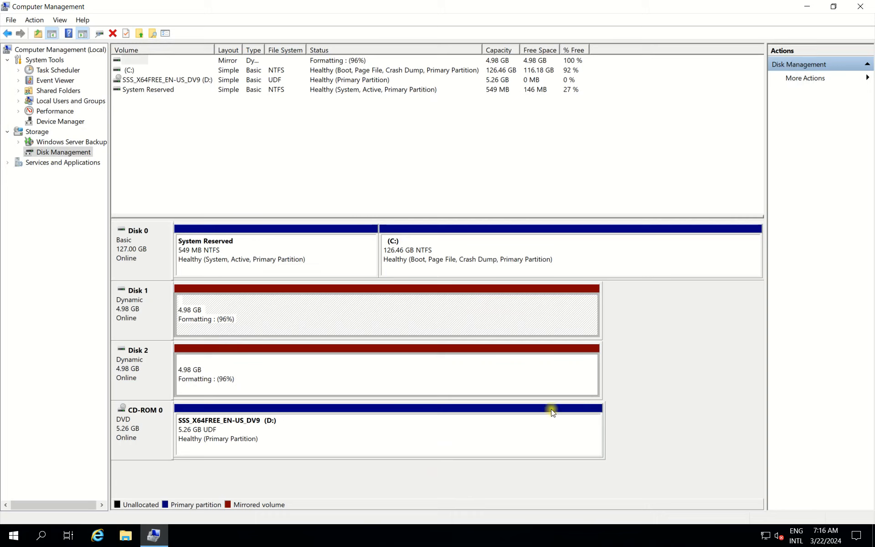
left_click(566, 384)
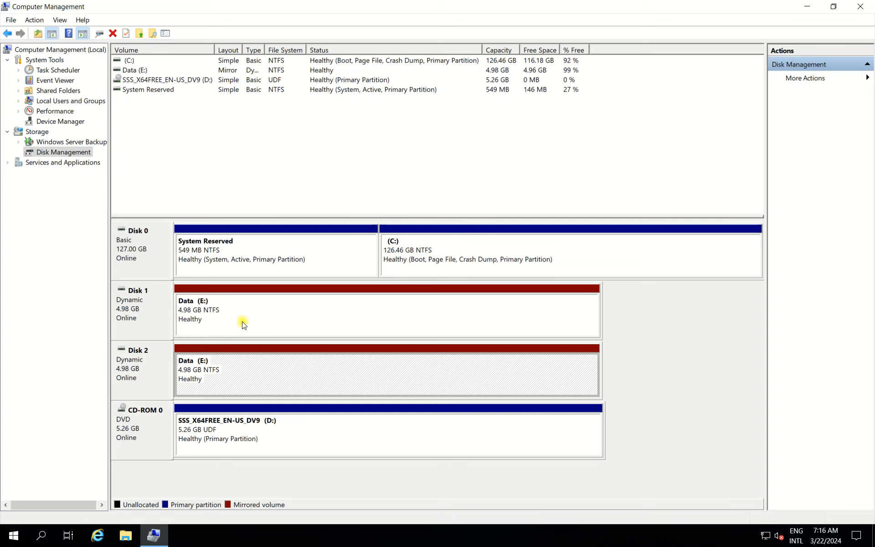
left_click(253, 324)
left_click(250, 363)
left_click(251, 312)
left_click(249, 370)
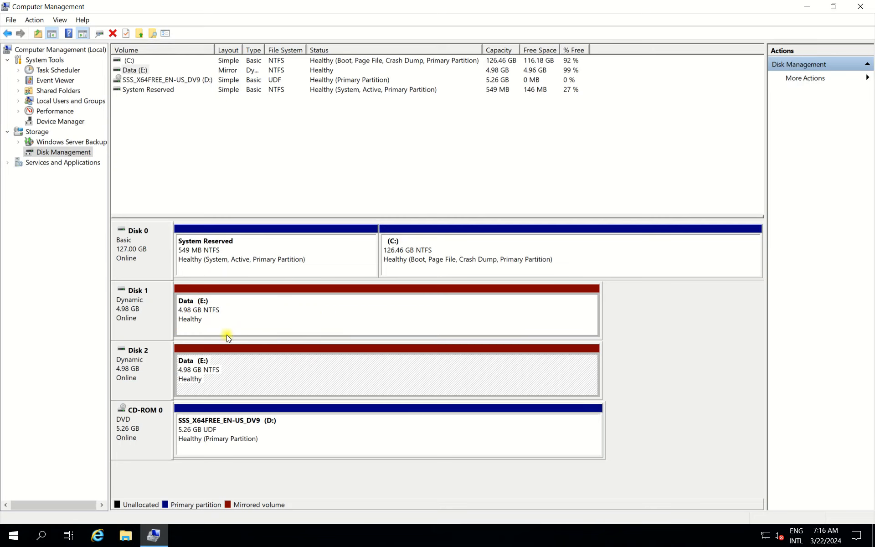
Step: Minimize Computer Management, switch to File Explorer and show the drives in This PC
left_click(807, 8)
left_click(125, 535)
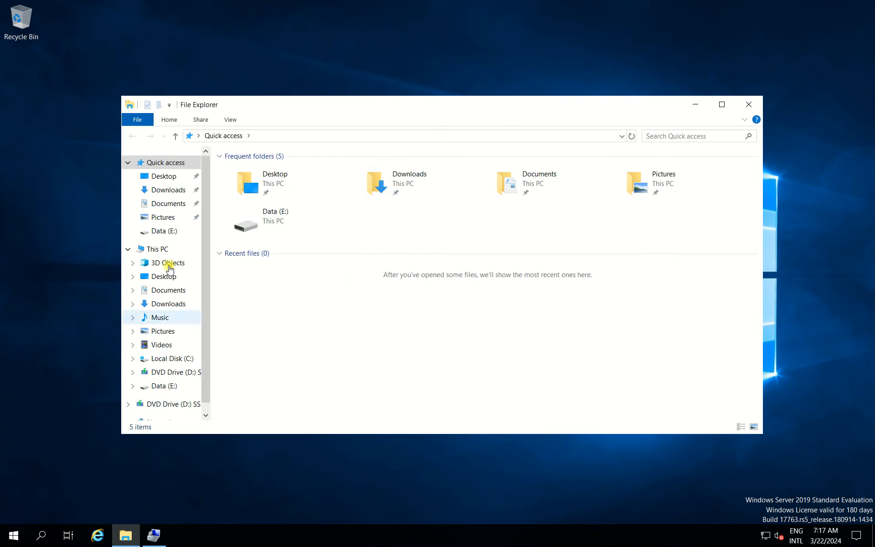
left_click(166, 249)
left_click(431, 347)
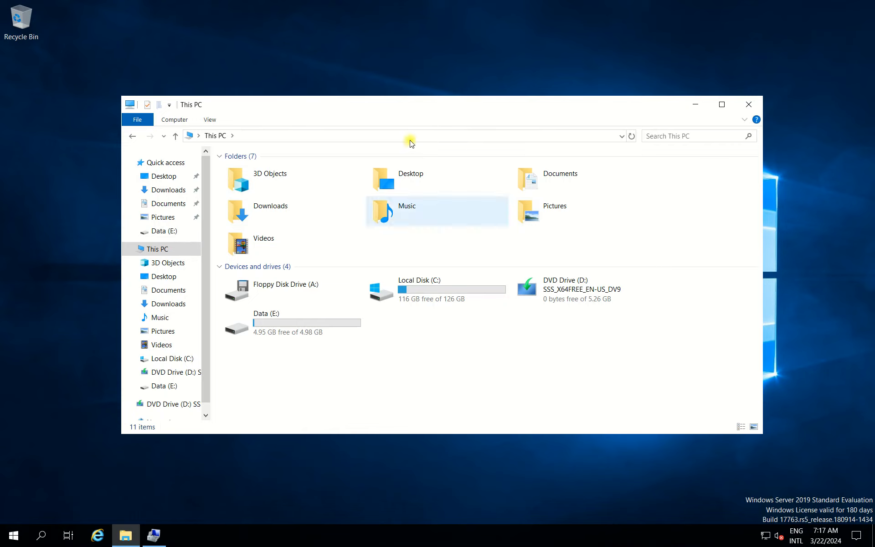
left_click_drag(437, 110, 419, 100)
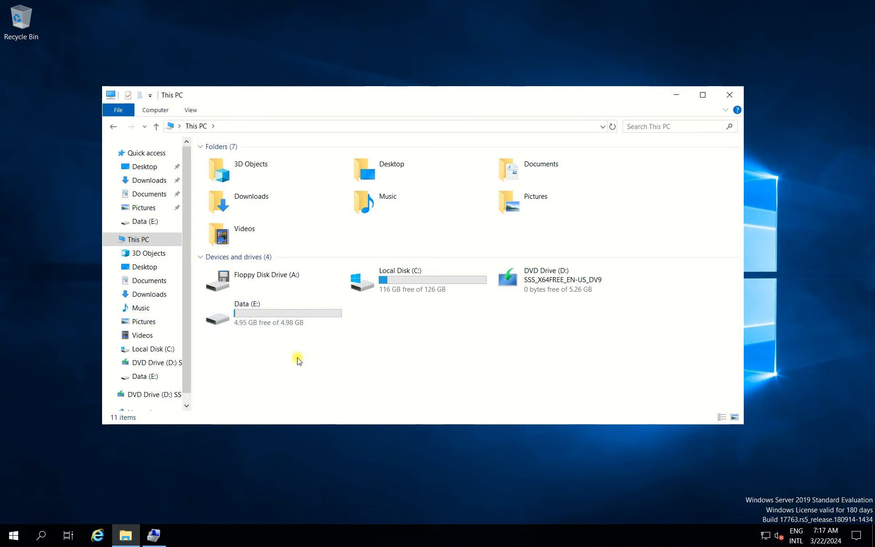
Step: Open the Data (E:) drive and create a folder named Test001 in it
double_click(278, 306)
right_click(251, 218)
mouse_move(314, 345)
left_click(403, 347)
type("Test001")
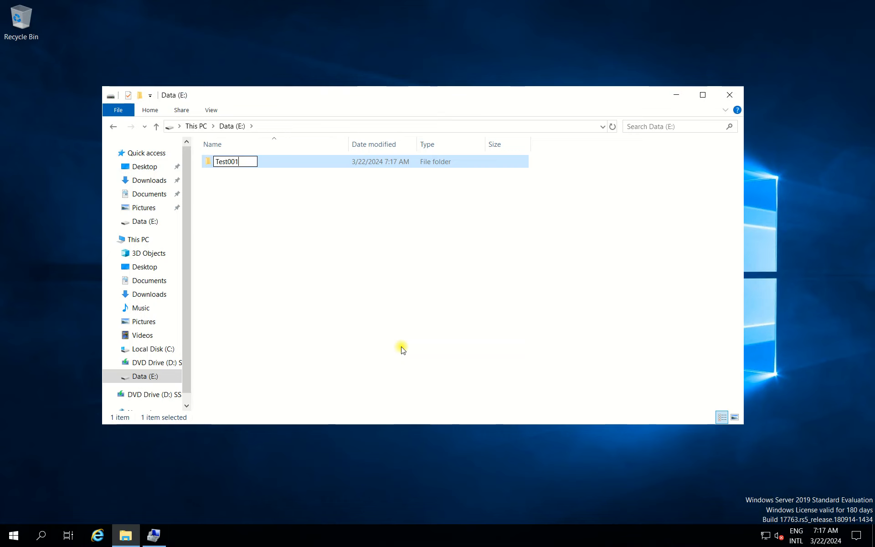
key("Return")
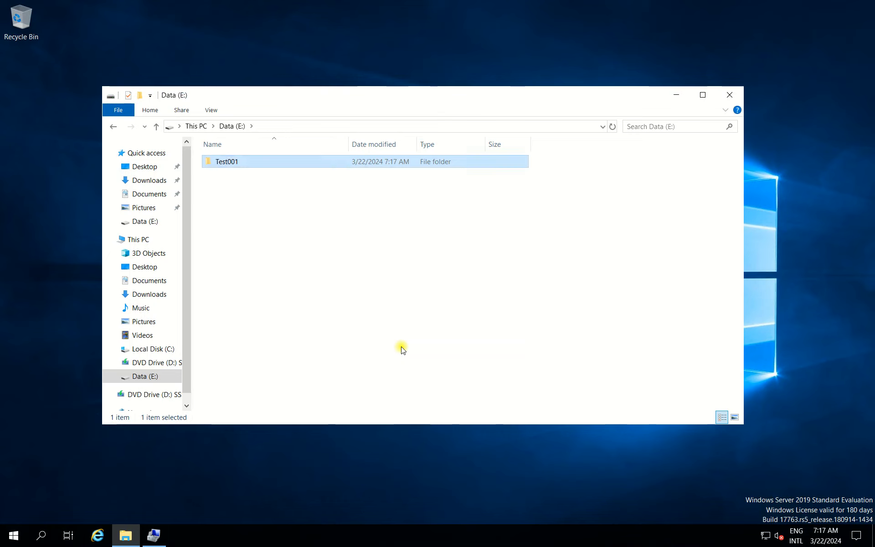
Step: Create a second folder named Test002 on the Data (E:) drive
right_click(386, 269)
mouse_move(475, 412)
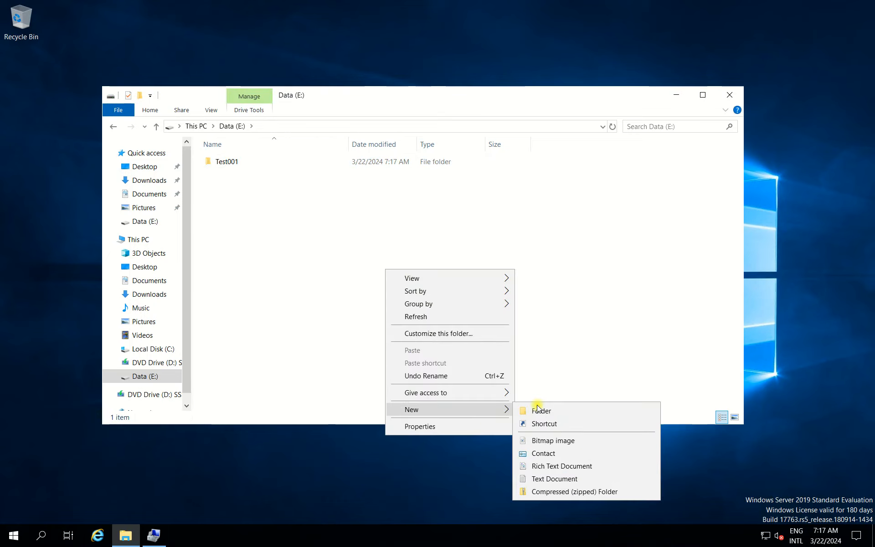
left_click(537, 408)
type("Test002")
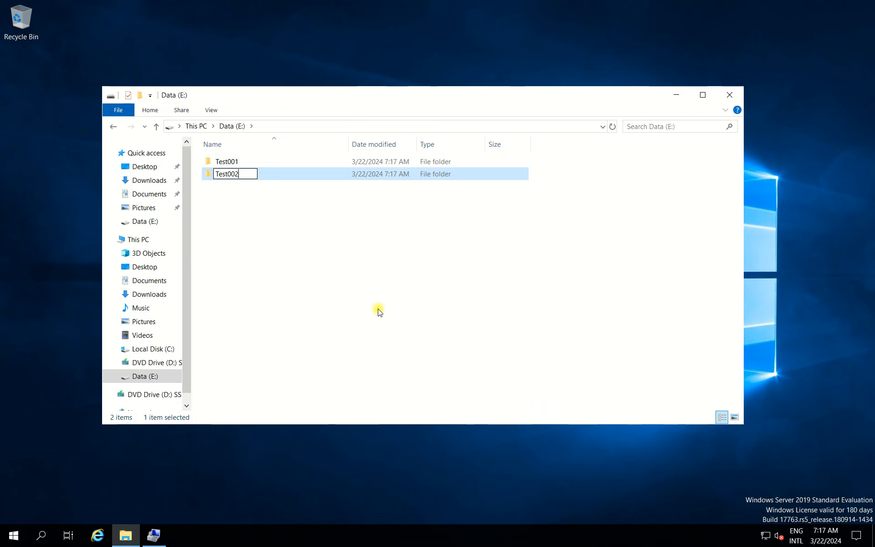
left_click(380, 313)
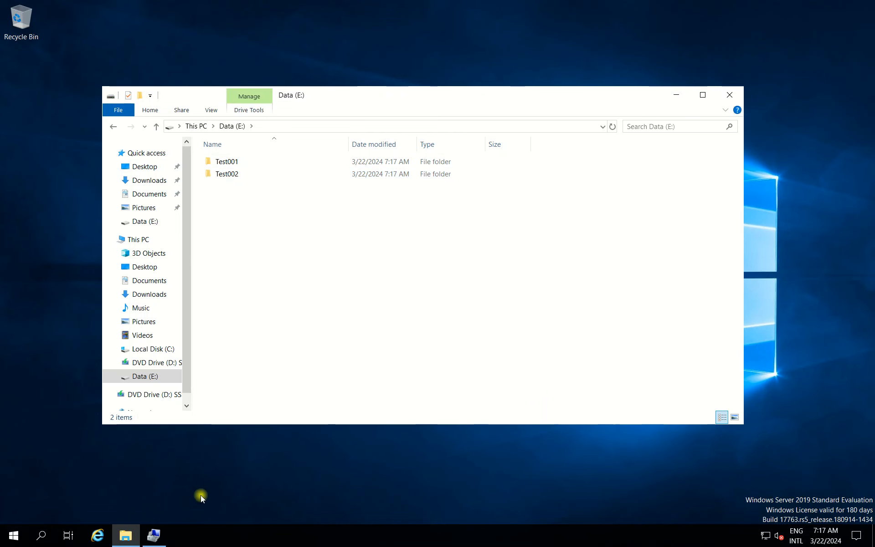
Step: Switch to Computer Management and remove the Data (E:) volume's mirror from Disk 1, confirming the removal
left_click(153, 534)
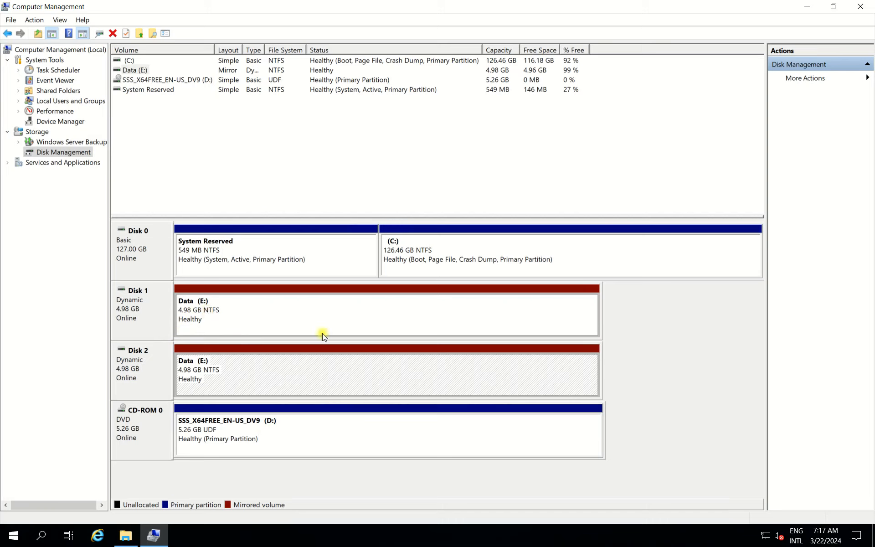
right_click(238, 306)
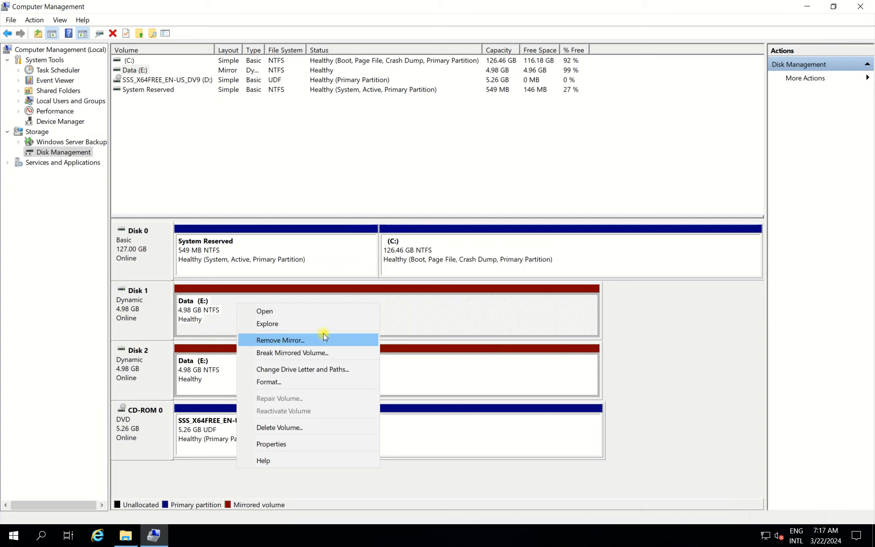
left_click(266, 340)
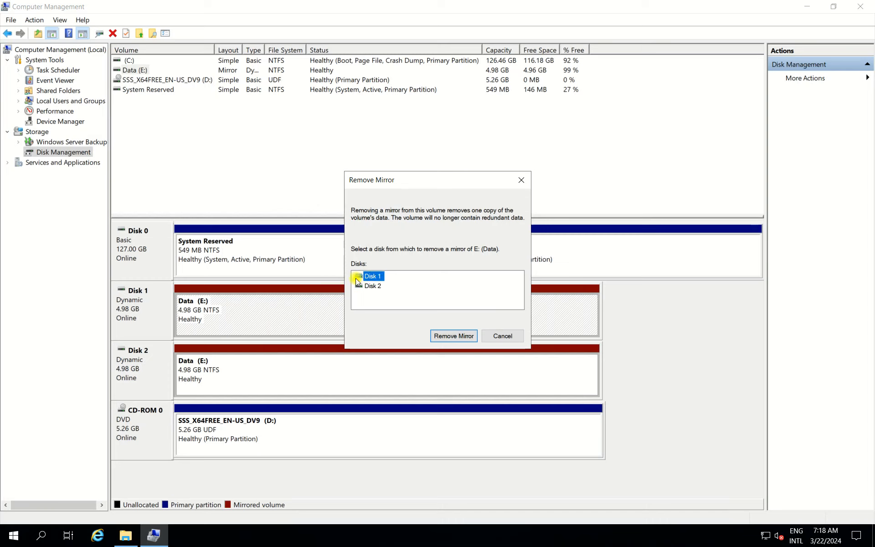
left_click(371, 276)
left_click(457, 335)
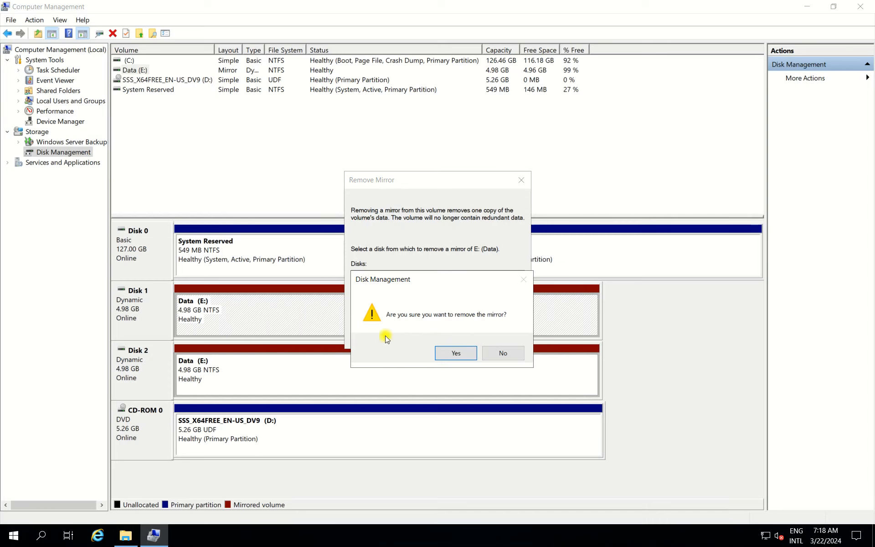
left_click(448, 352)
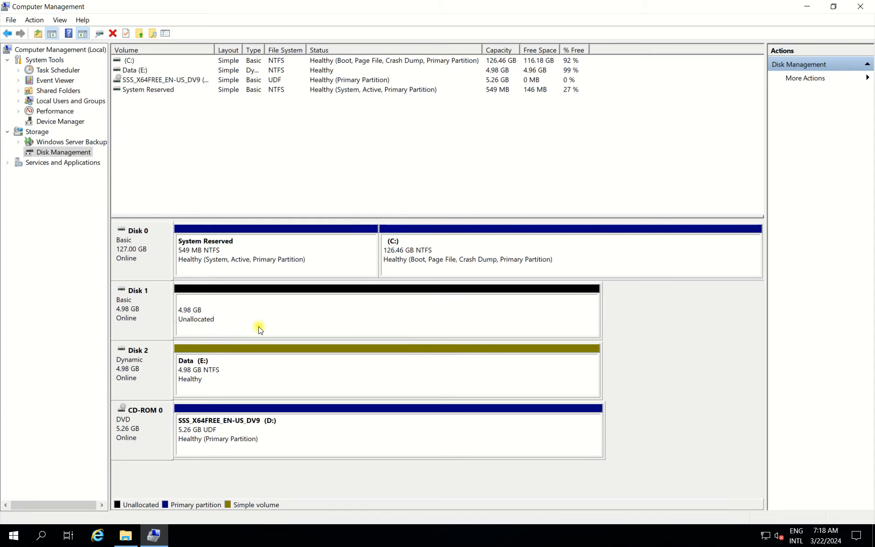
Step: Switch to File Explorer, reopen the Data (E:) drive from This PC and create a folder named Test003
left_click(123, 540)
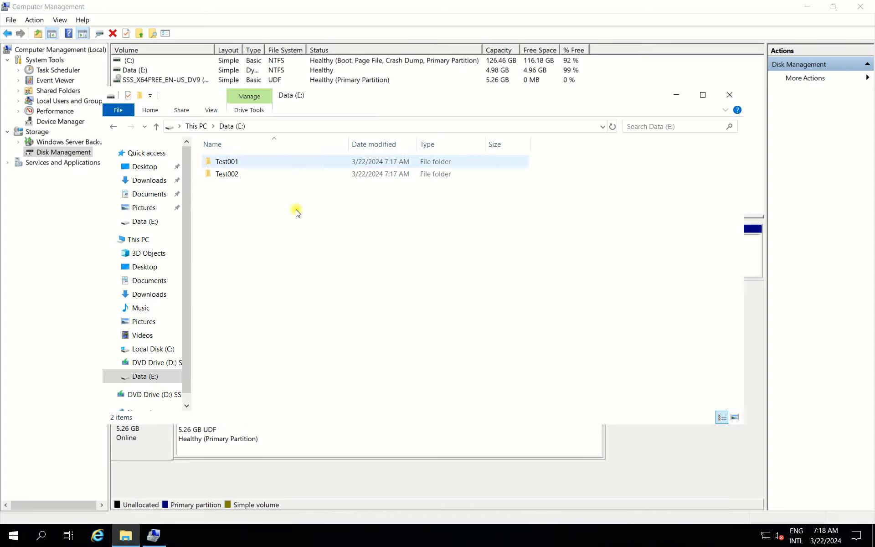
left_click(139, 239)
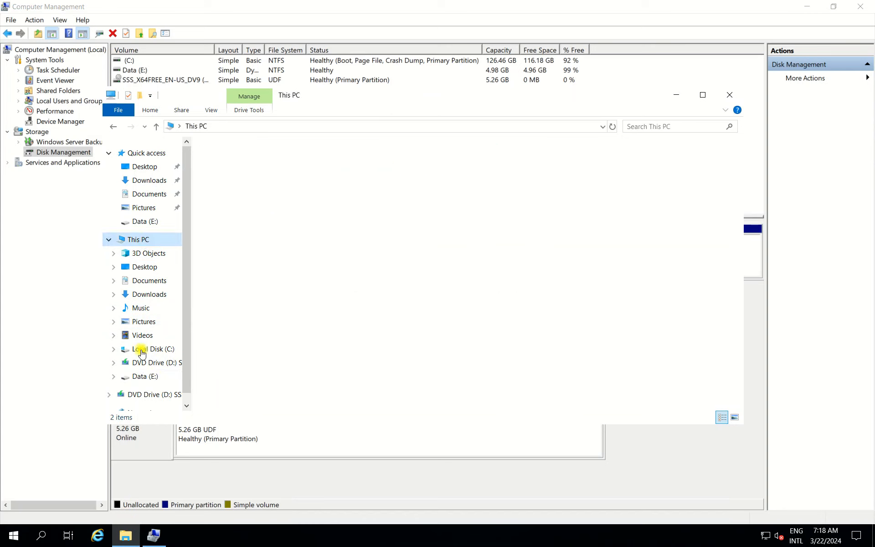
left_click(142, 376)
right_click(237, 205)
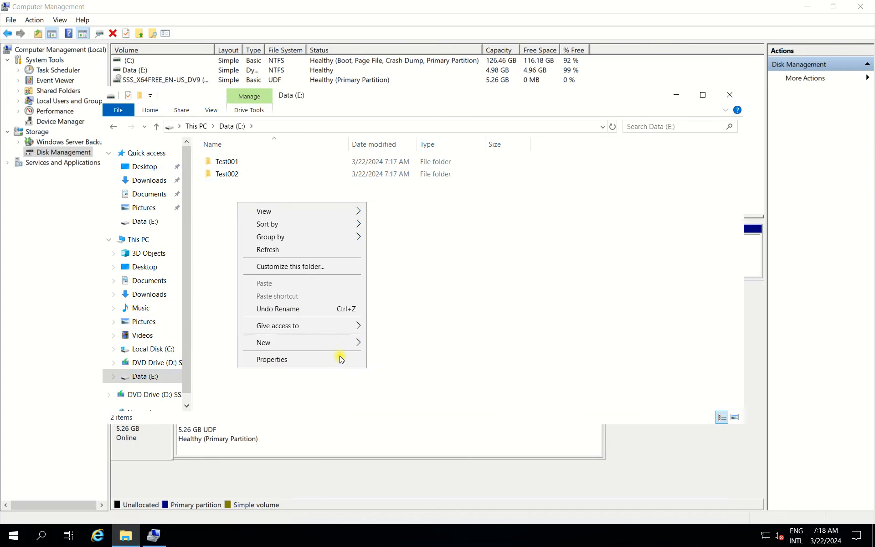
mouse_move(347, 343)
left_click(388, 335)
type("Test003")
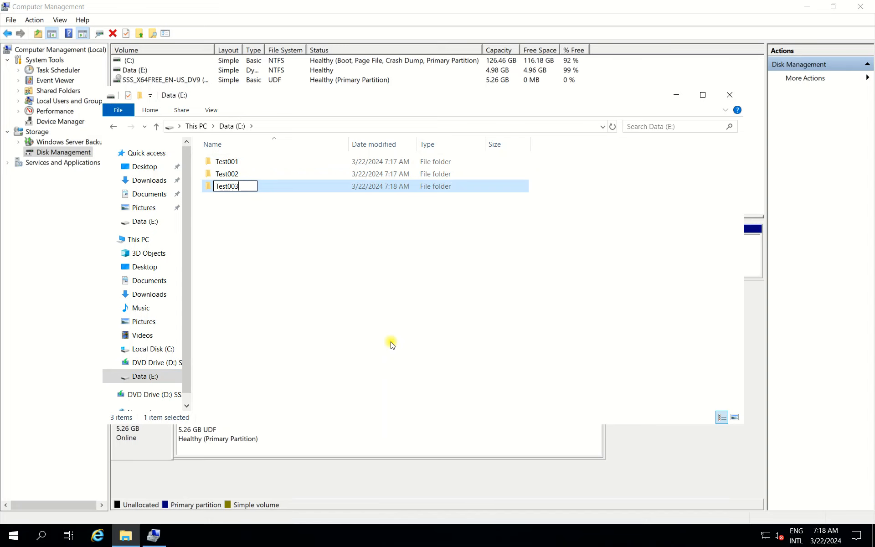
left_click(392, 344)
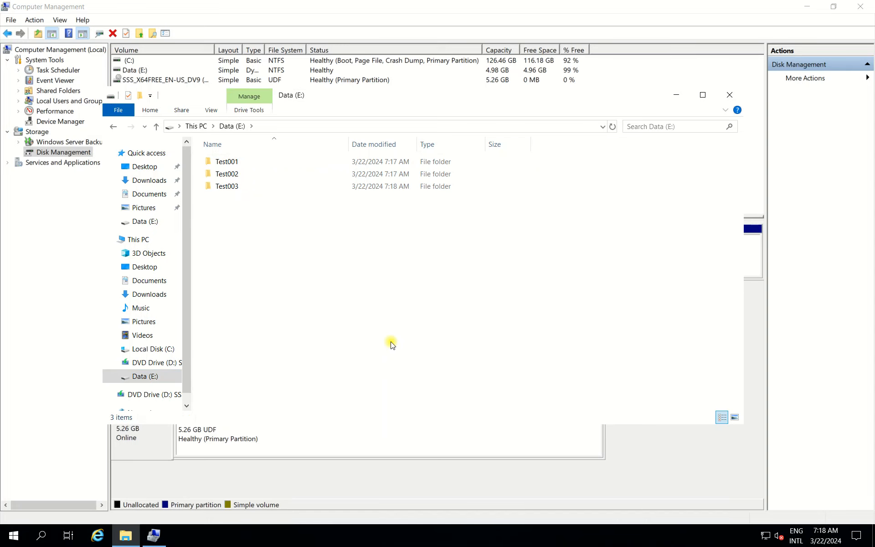
Step: Return to Computer Management and check which volume options Disk 1's unallocated space offers
left_click(565, 4)
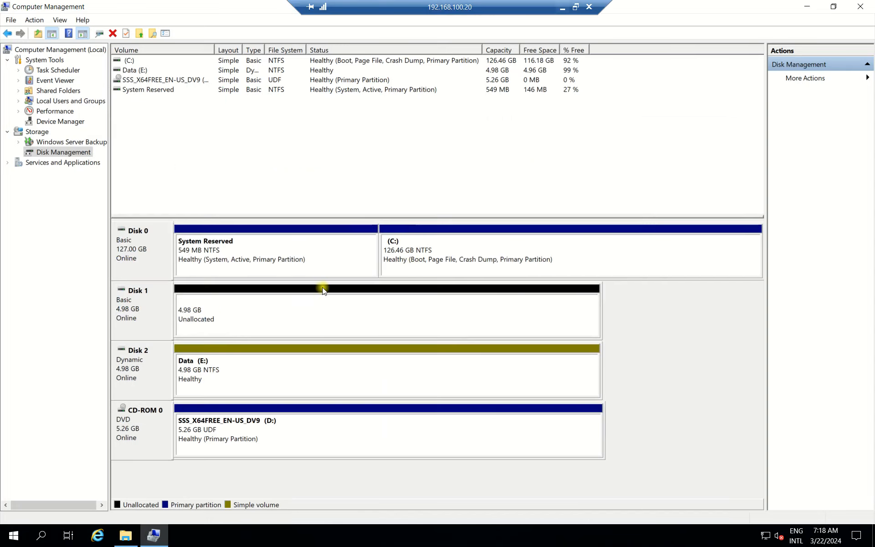
left_click(223, 321)
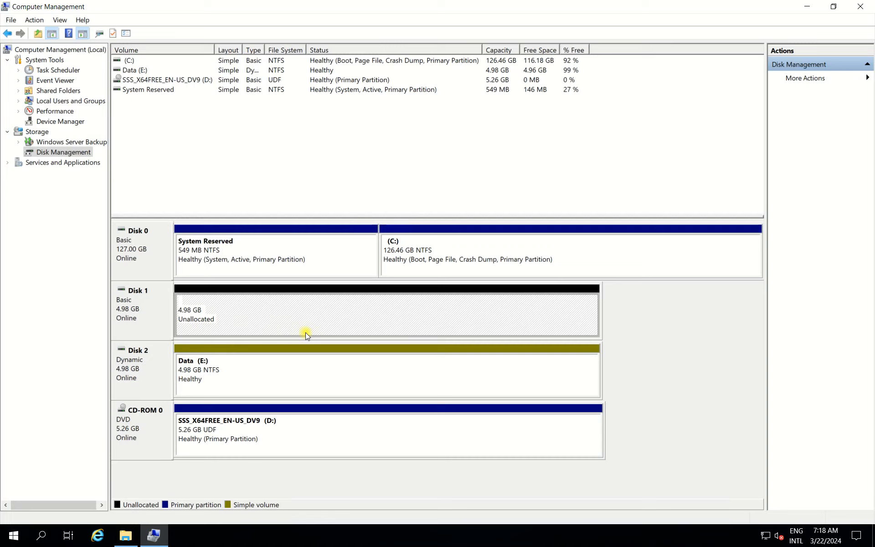
right_click(239, 312)
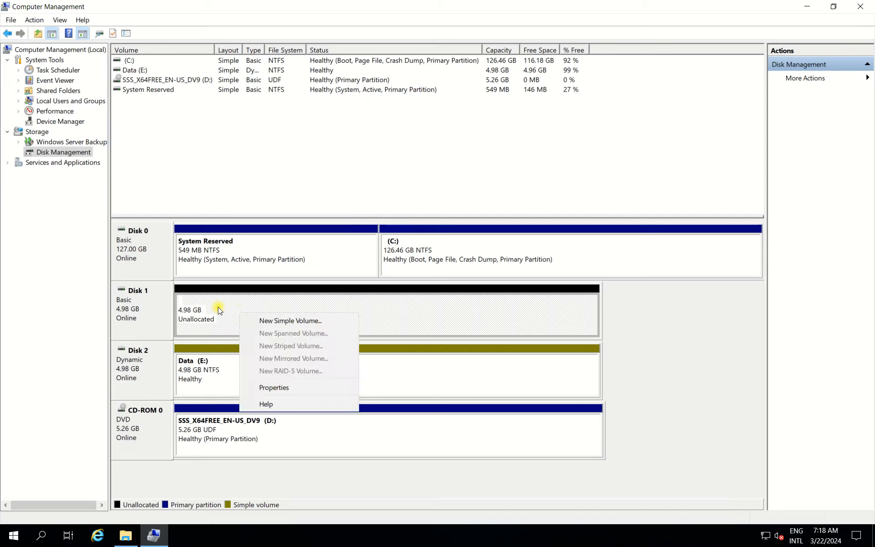
left_click(210, 323)
left_click(141, 316)
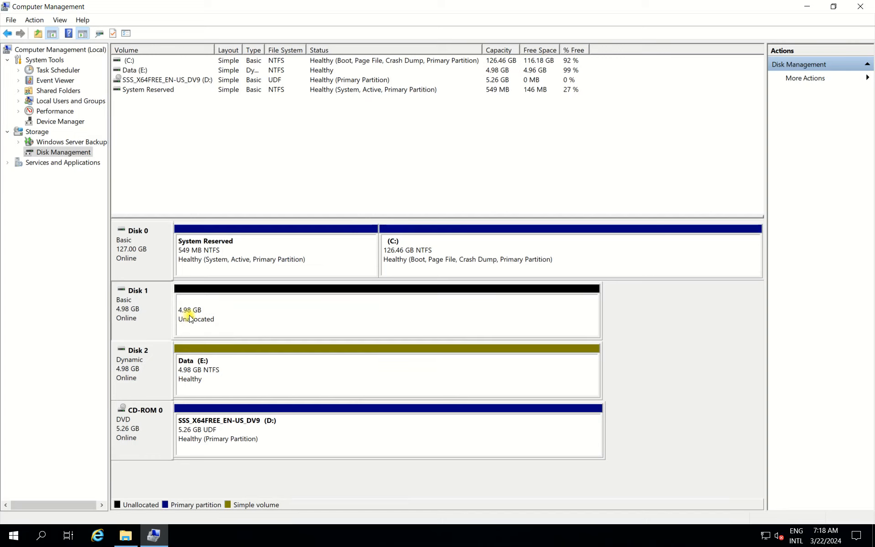
left_click(196, 315)
Step: Add a mirror of the Data (E:) volume on Disk 1 and accept converting the basic disk to dynamic
left_click(194, 380)
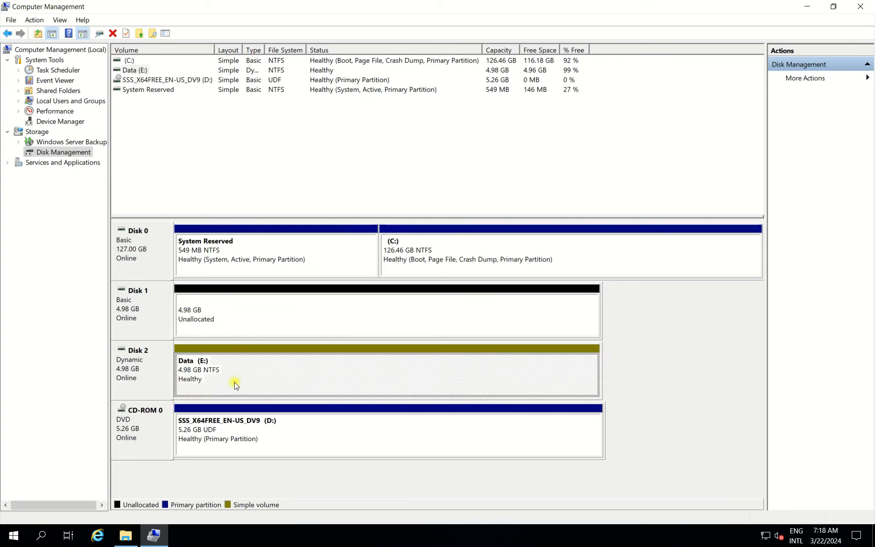
right_click(205, 378)
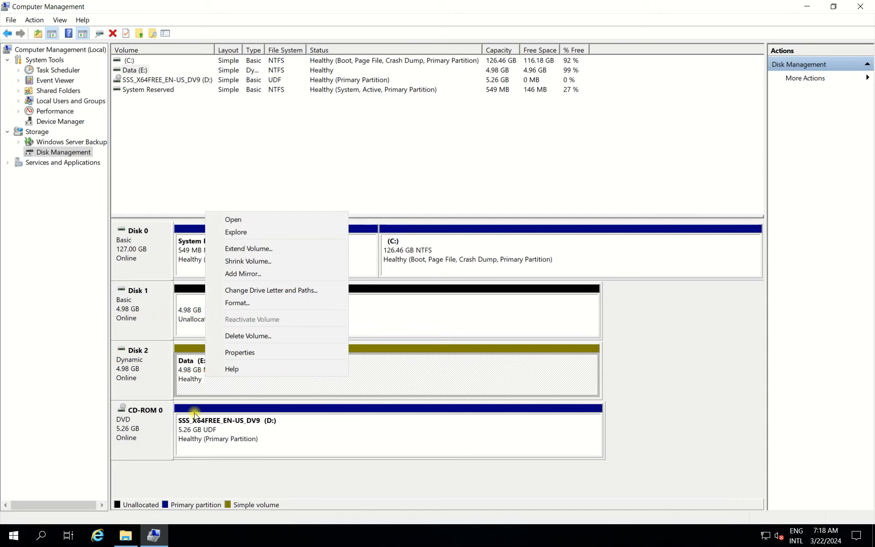
left_click(272, 273)
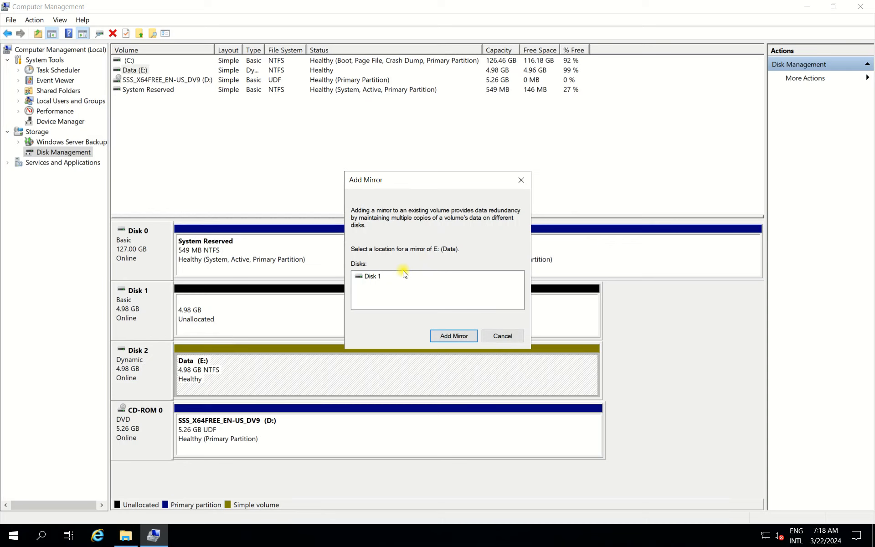
left_click(375, 277)
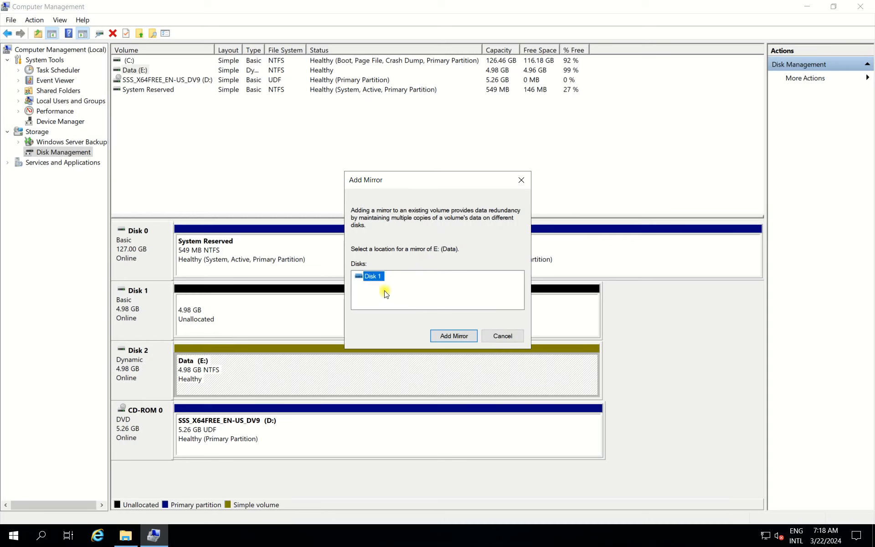
left_click(459, 337)
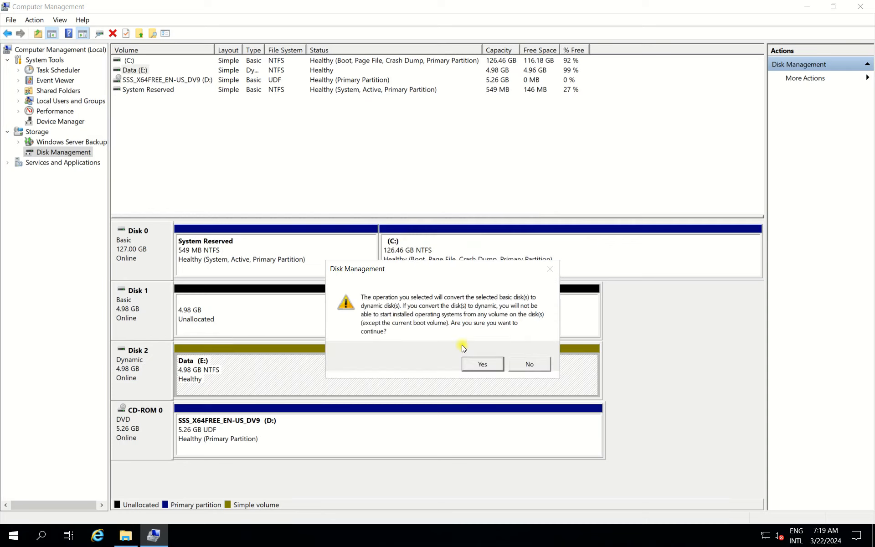
left_click(482, 364)
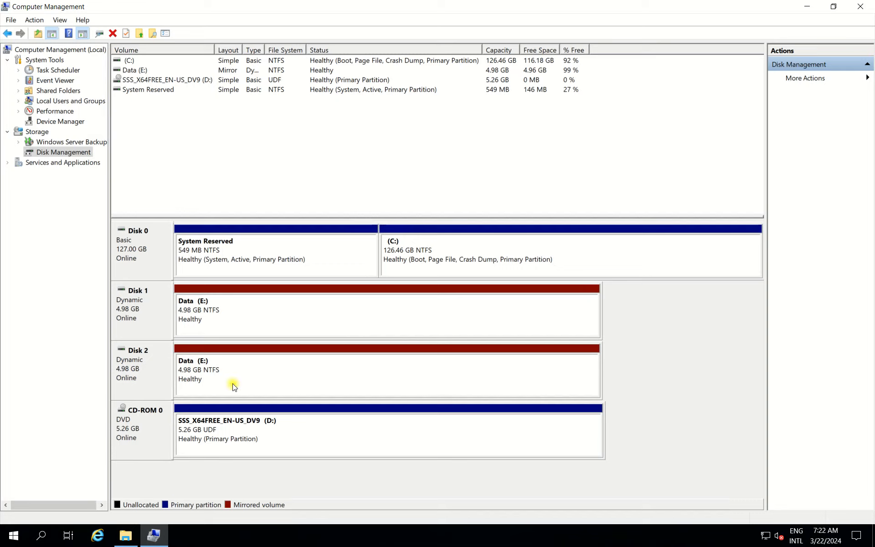
Step: Switch to File Explorer, create a folder named Test004 on the Data (E:) drive and minimize the window
left_click(130, 541)
right_click(251, 247)
mouse_move(336, 388)
left_click(397, 388)
type("T")
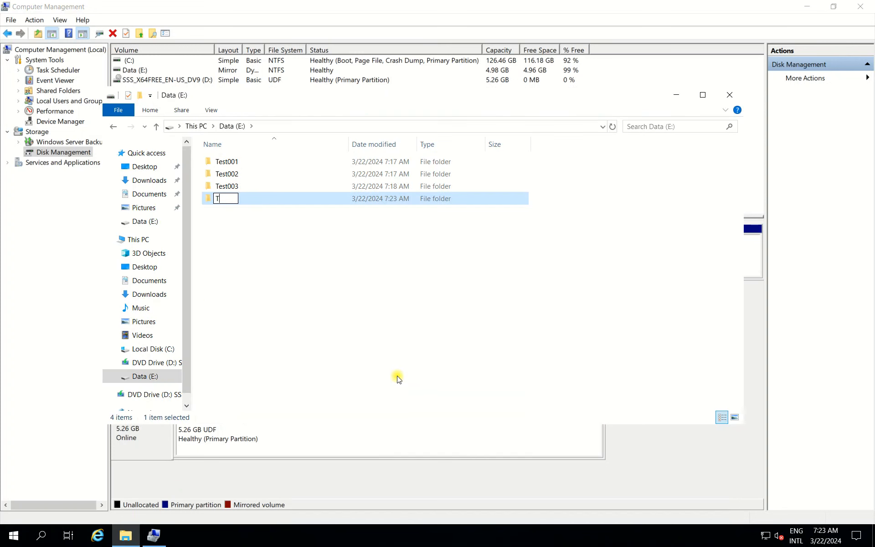
type("est004")
key("Return")
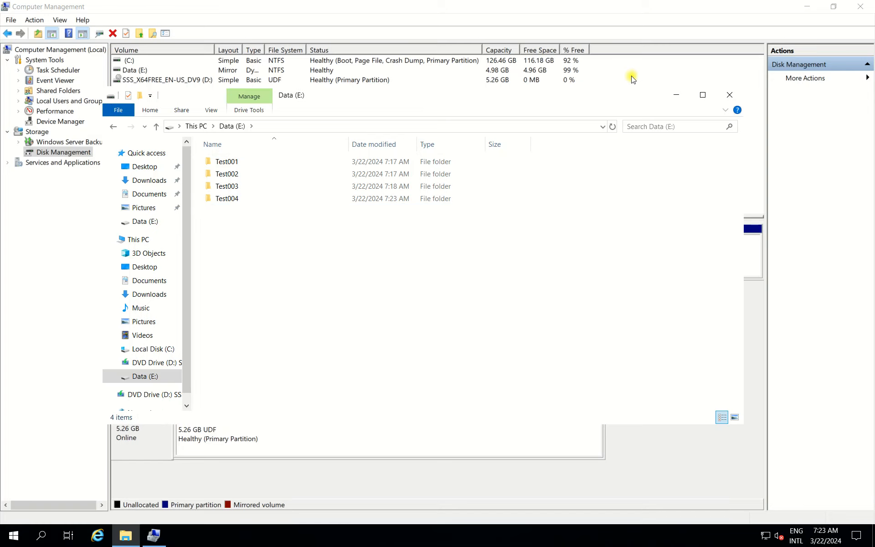
left_click(673, 95)
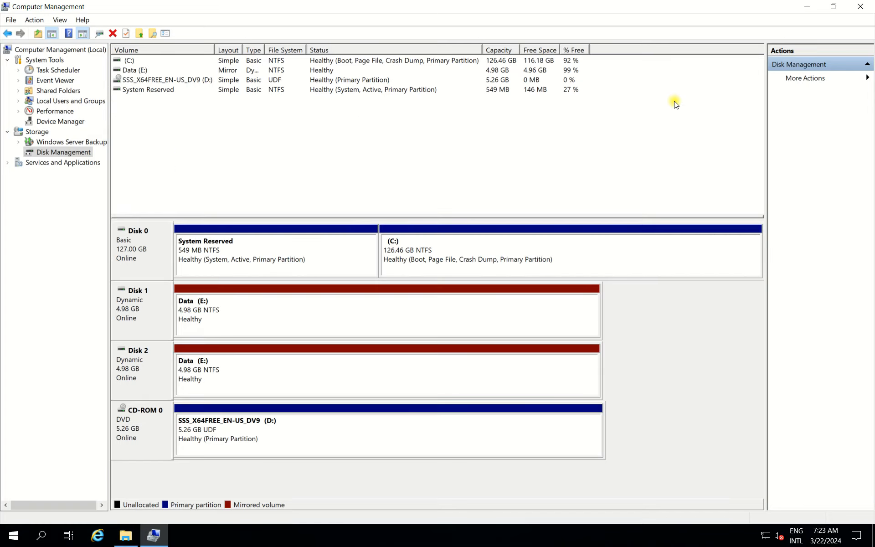